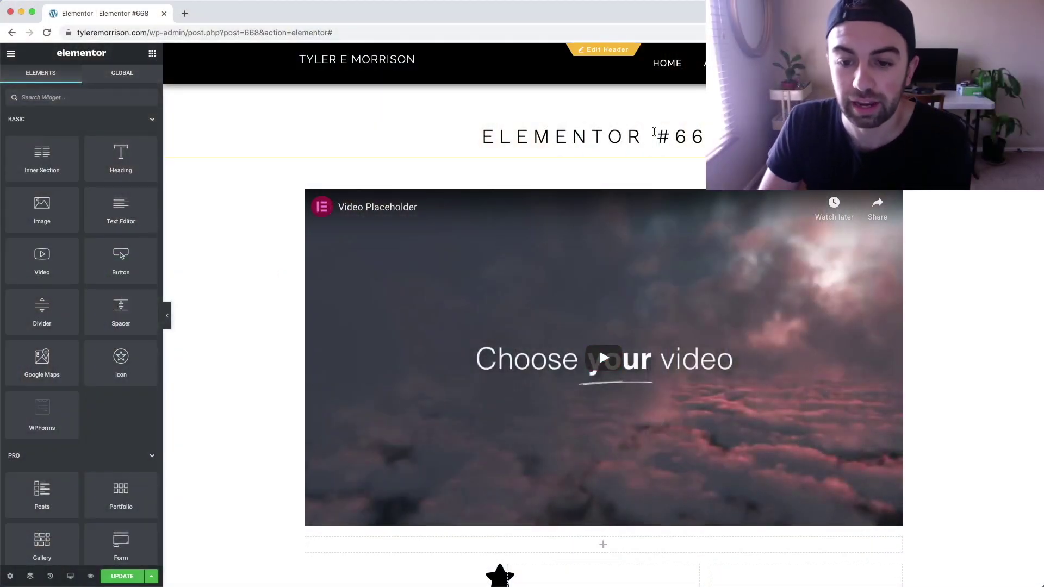
# Examine how the first column's icon, heading, text and button move into place as the page scrolls past the video
pyautogui.scroll(-2, 660, 133)
pyautogui.scroll(-1, 660, 133)
pyautogui.scroll(3, 660, 133)
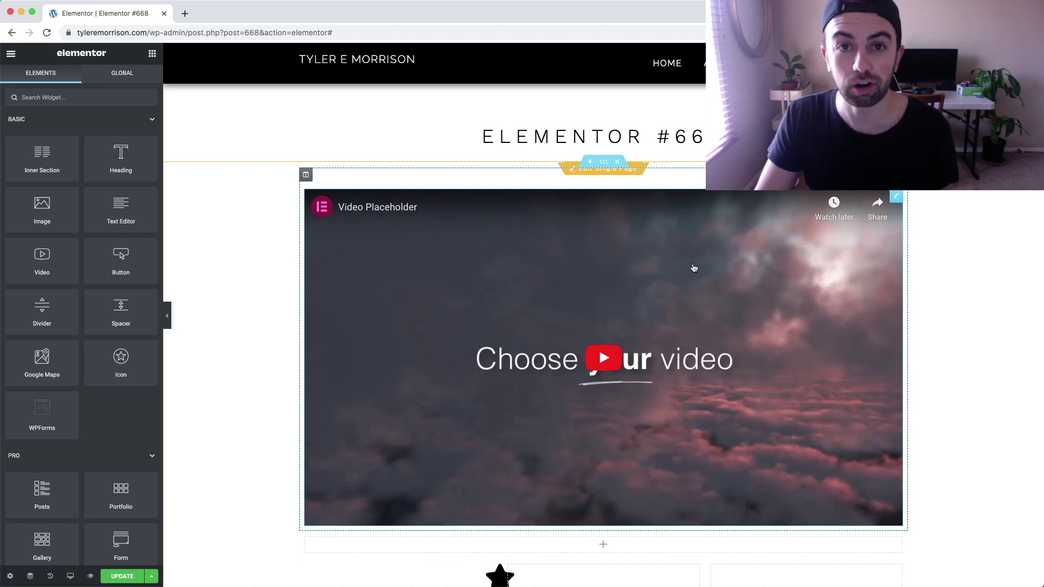
pyautogui.scroll(-1, 692, 272)
pyautogui.scroll(-6, 692, 272)
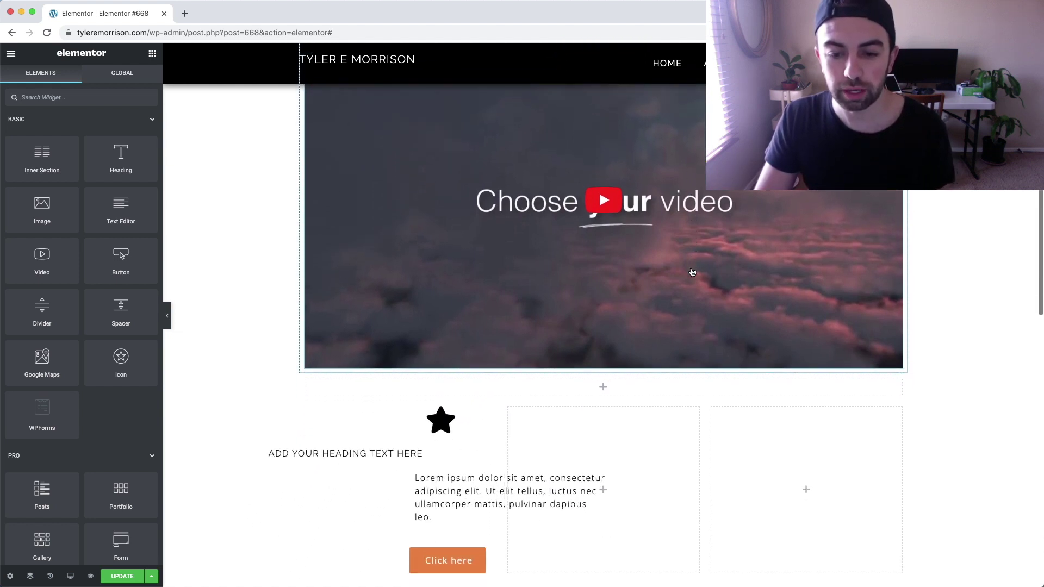
pyautogui.scroll(-2, 692, 272)
pyautogui.scroll(8, 692, 272)
pyautogui.scroll(-7, 692, 272)
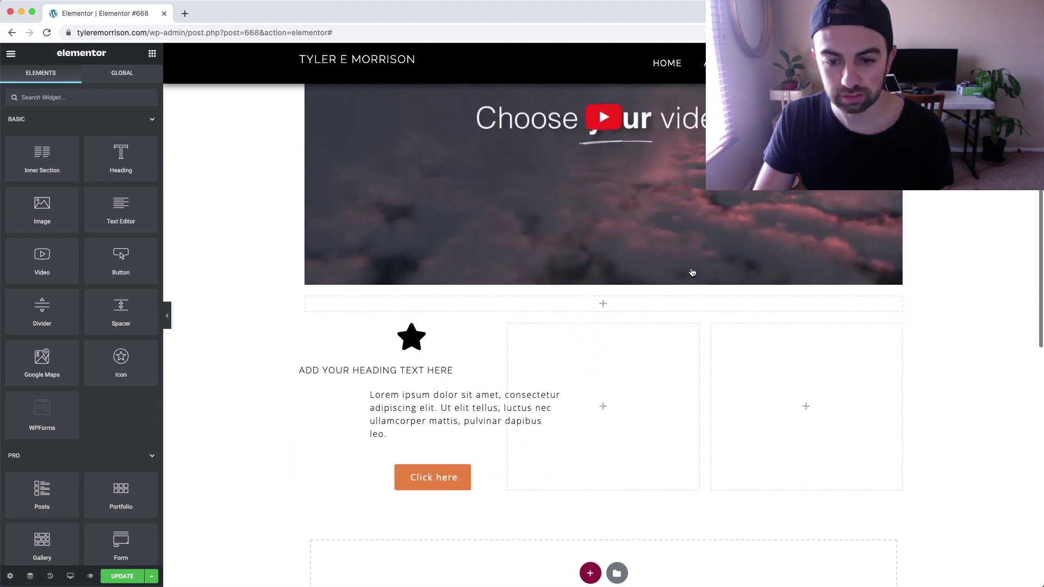
pyautogui.scroll(3, 693, 272)
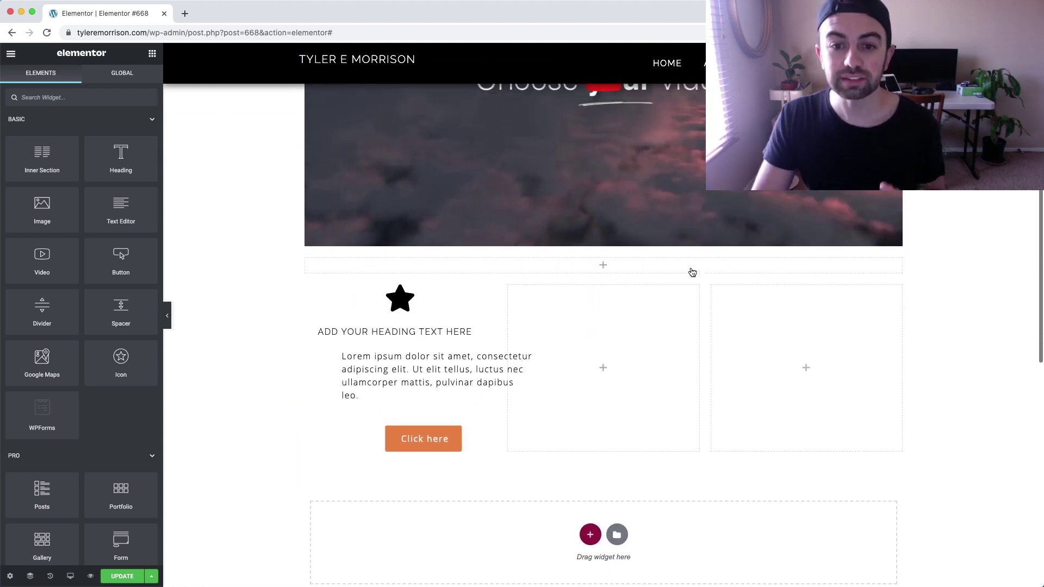
pyautogui.scroll(-4, 693, 272)
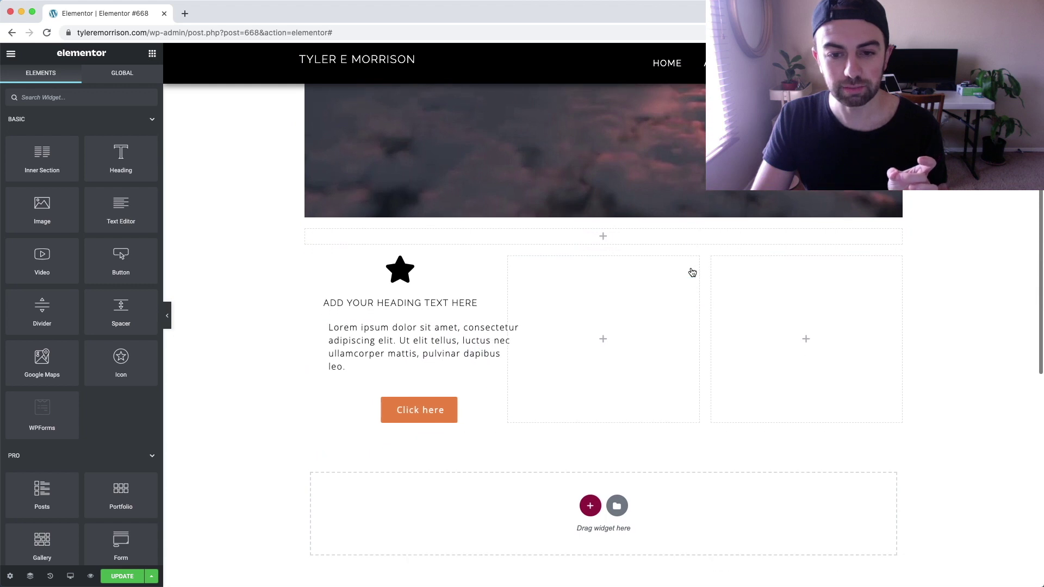
pyautogui.scroll(-1, 692, 272)
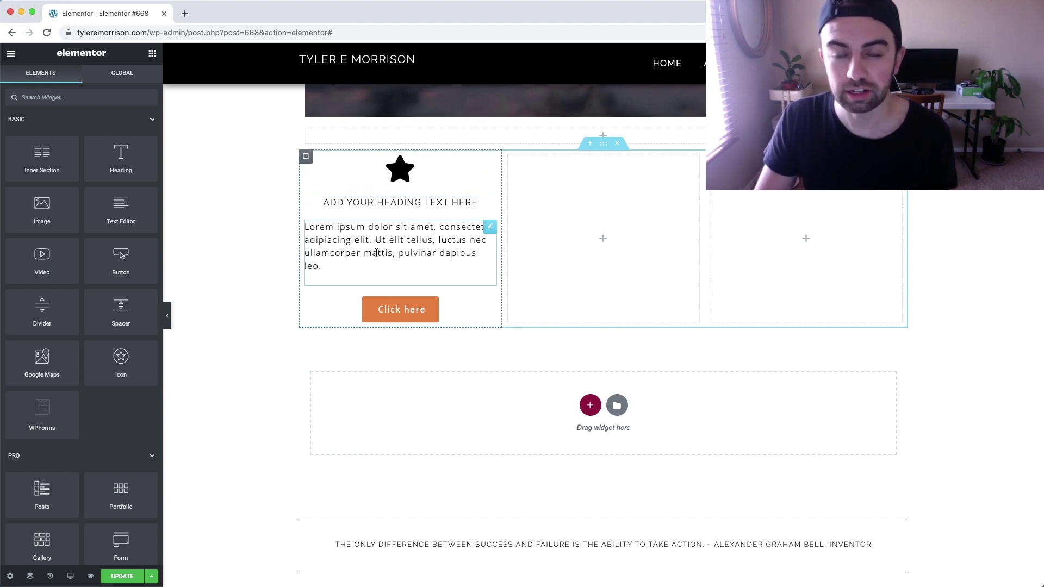
pyautogui.scroll(10, 408, 305)
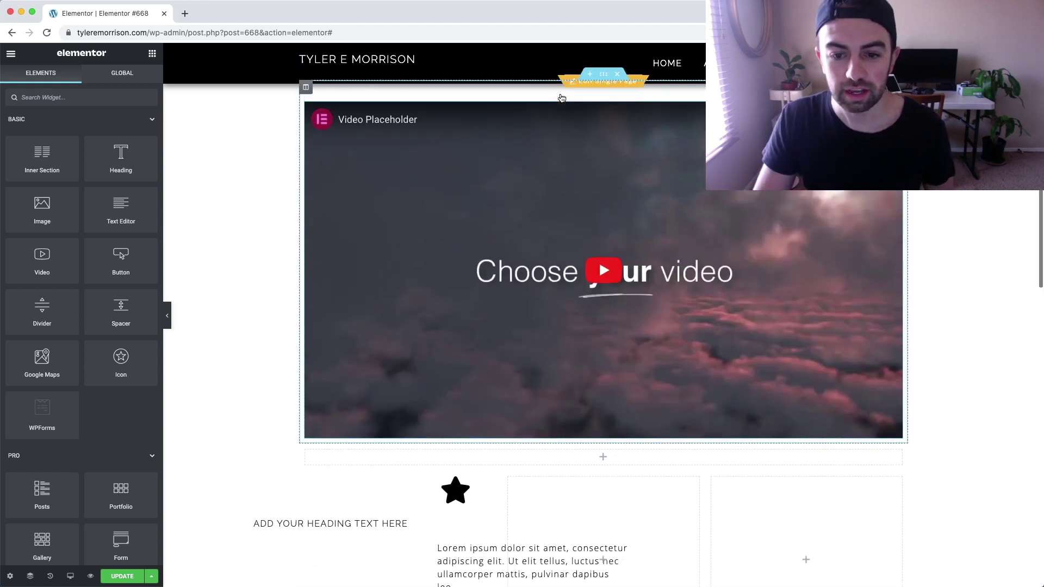
pyautogui.scroll(-3, 623, 324)
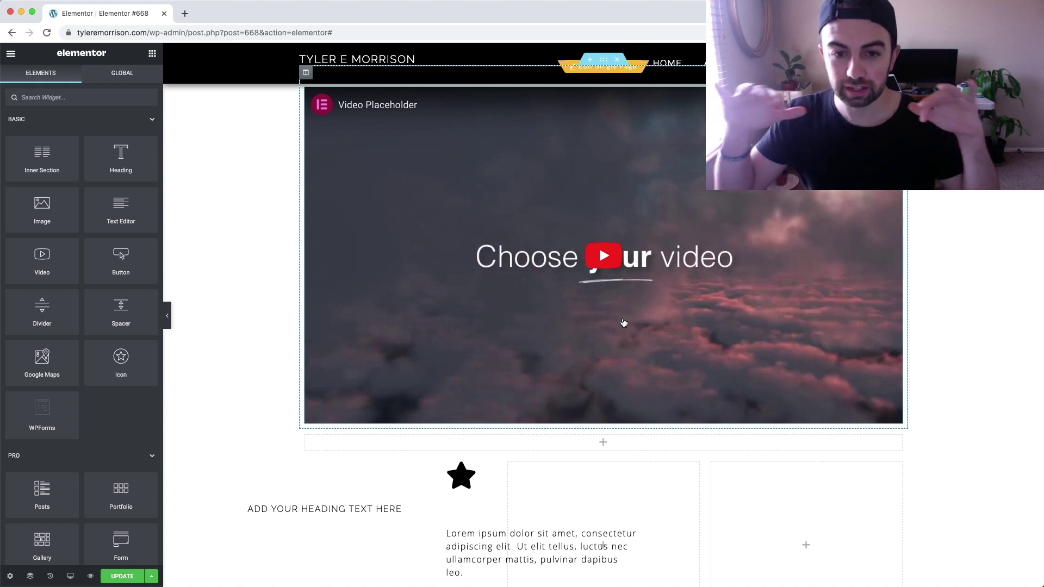
pyautogui.scroll(-6, 624, 323)
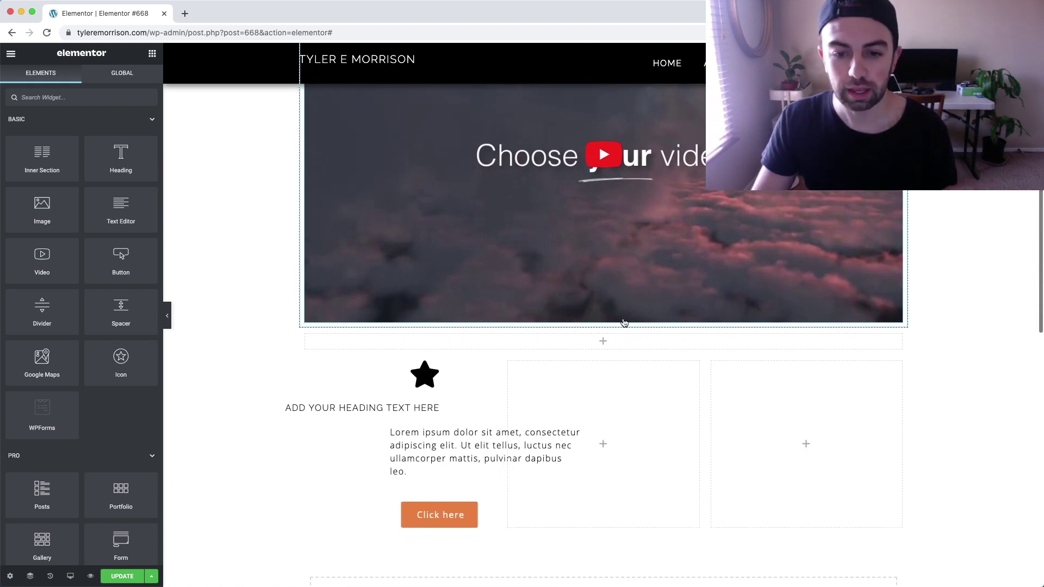
pyautogui.scroll(-2, 624, 323)
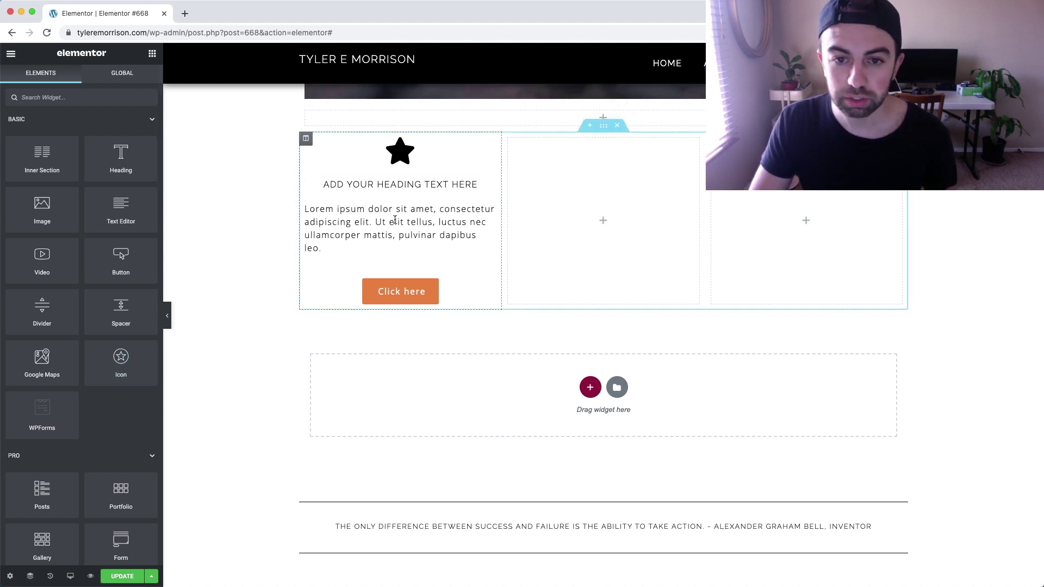
# Add an Icon widget and a center-aligned Heading widget beneath it in the empty middle column
pyautogui.moveTo(117, 364); pyautogui.dragTo(613, 197)
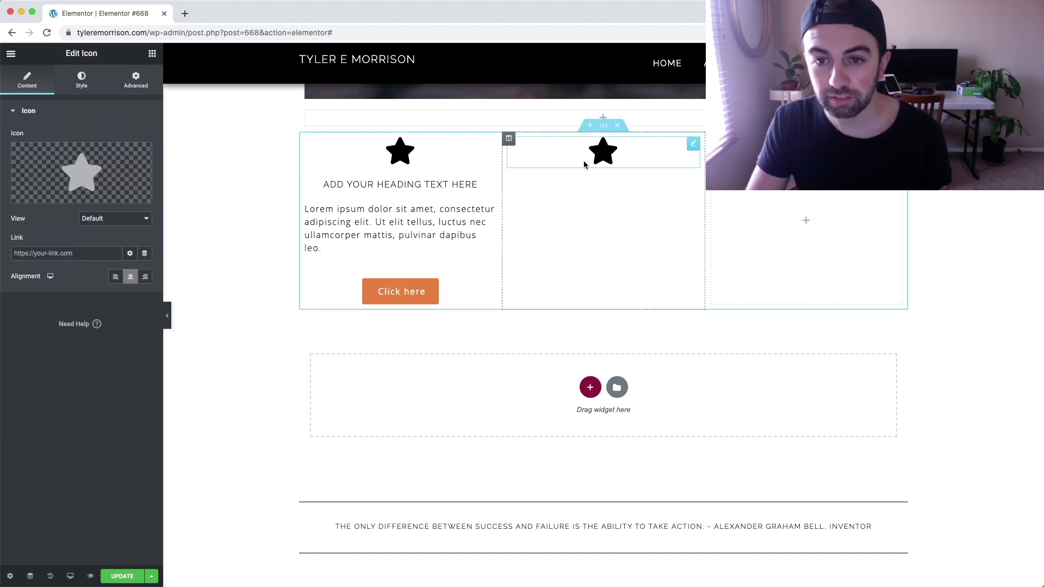
pyautogui.click(11, 54)
pyautogui.click(11, 54)
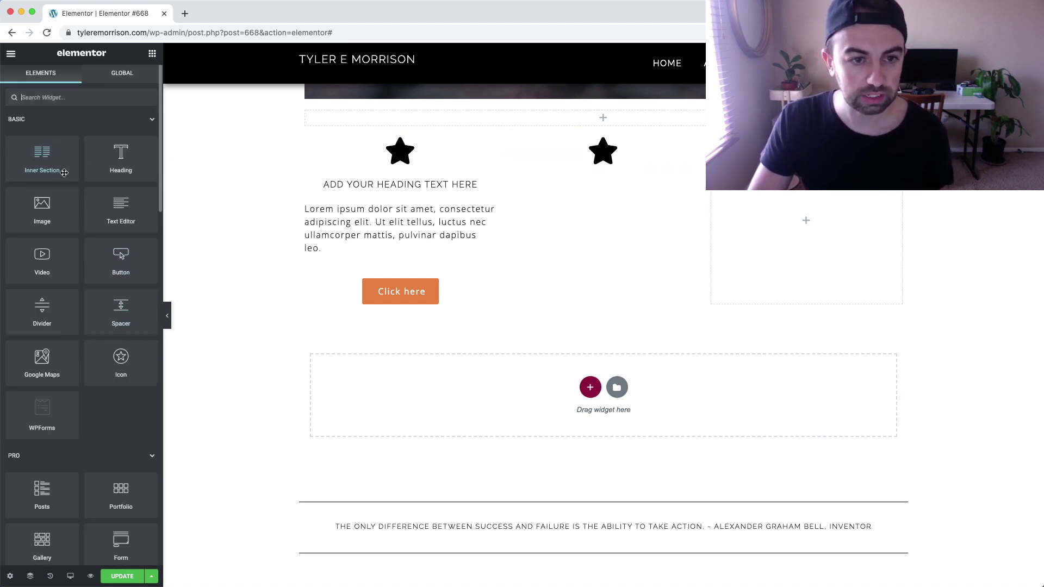
pyautogui.moveTo(121, 157); pyautogui.dragTo(601, 171)
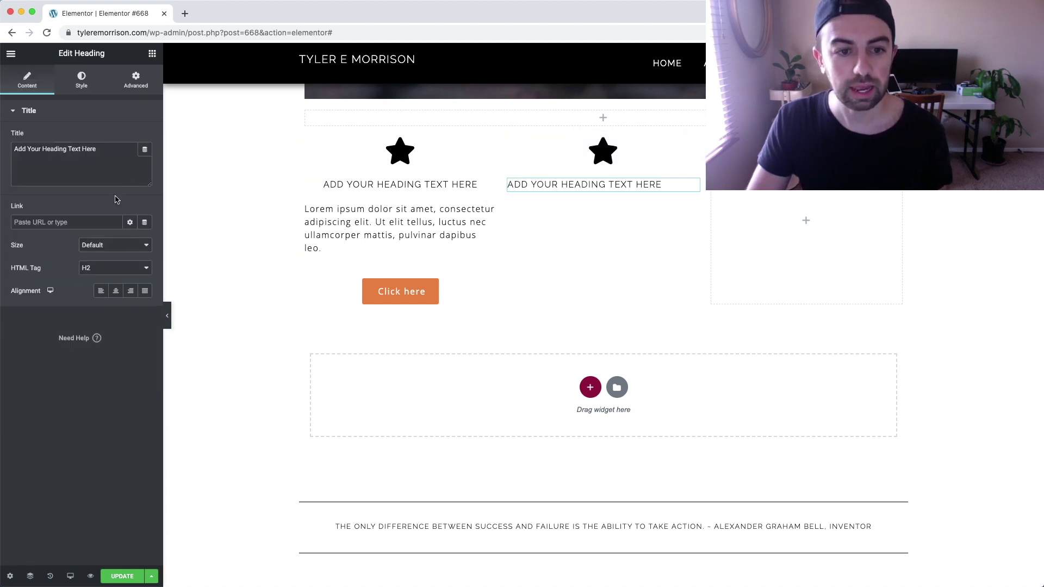
pyautogui.click(117, 292)
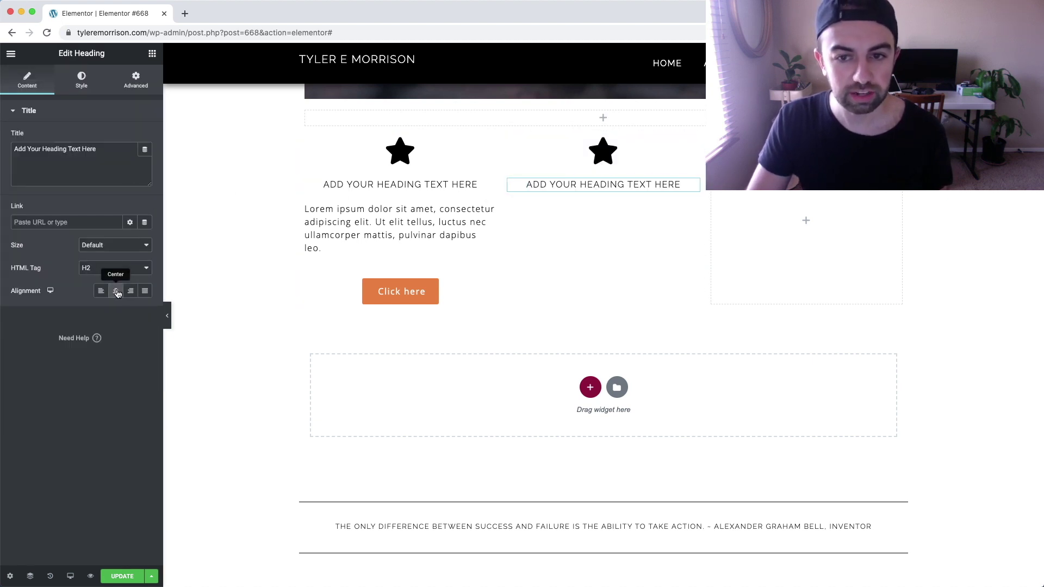
# Add a Text Editor widget and a center-aligned Button widget below the middle column's heading
pyautogui.click(11, 56)
pyautogui.click(11, 54)
pyautogui.moveTo(121, 209); pyautogui.dragTo(601, 192)
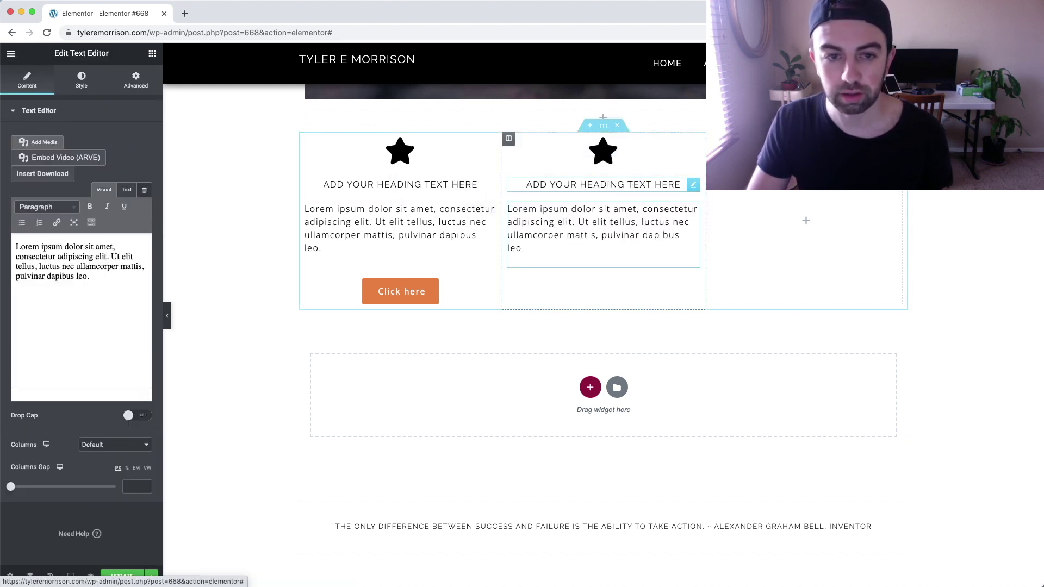
pyautogui.click(11, 55)
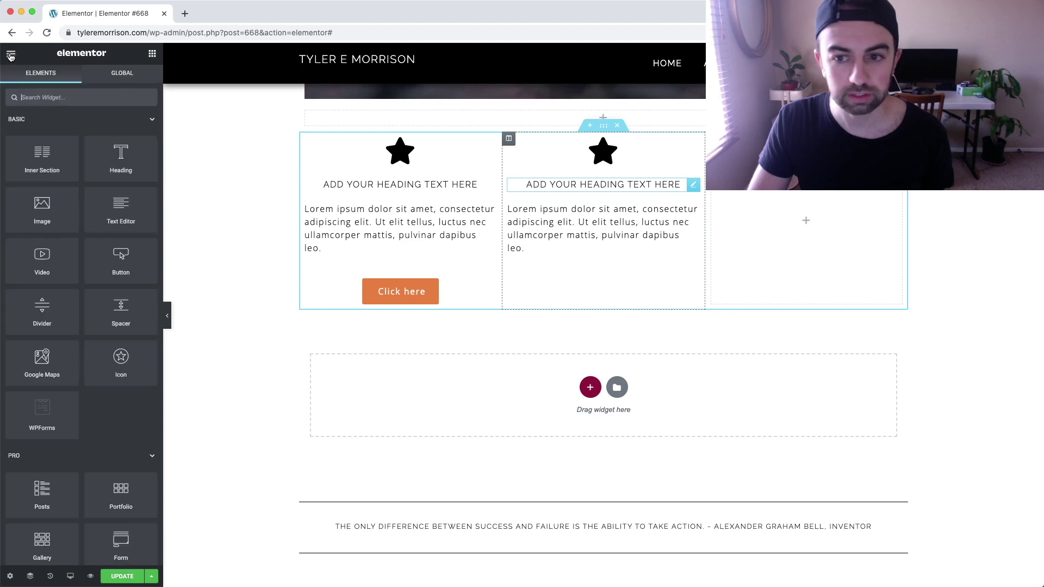
pyautogui.moveTo(116, 272); pyautogui.dragTo(580, 272)
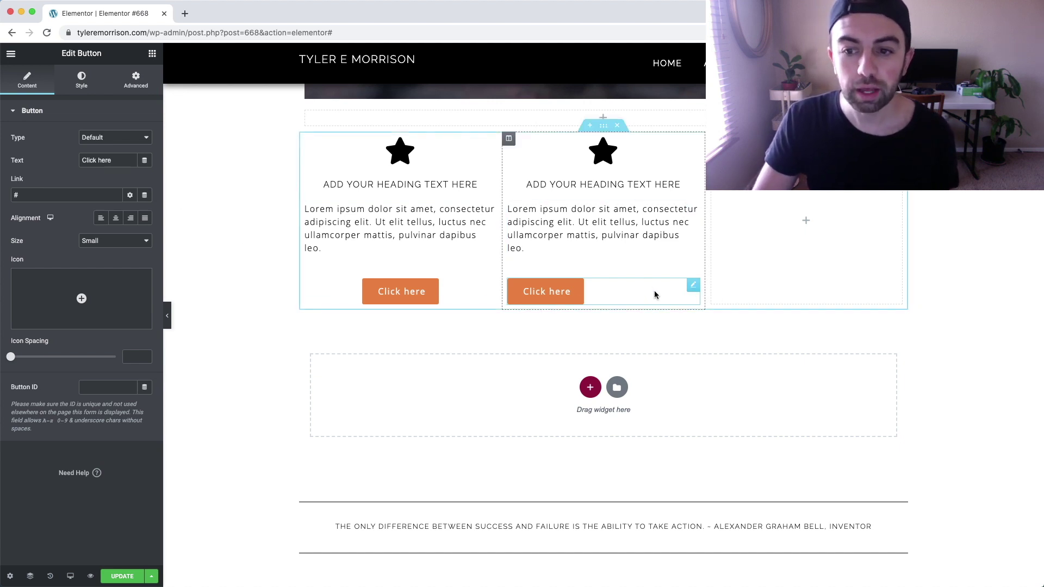
pyautogui.click(116, 222)
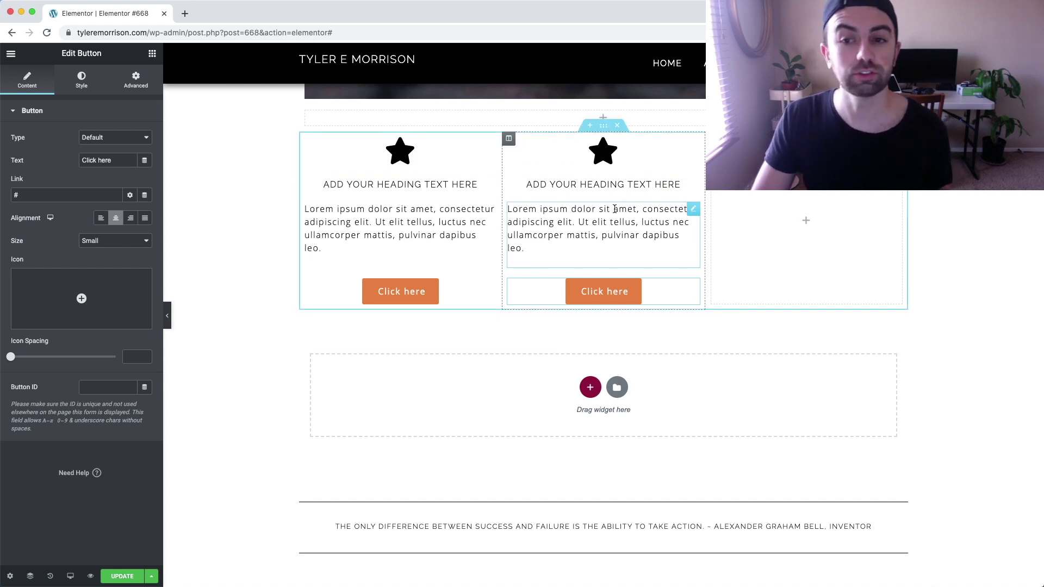
# Compare the scroll behaviour of the two filled columns, and delete the first, animated column
pyautogui.scroll(-2, 666, 206)
pyautogui.scroll(10, 666, 208)
pyautogui.scroll(-9, 667, 209)
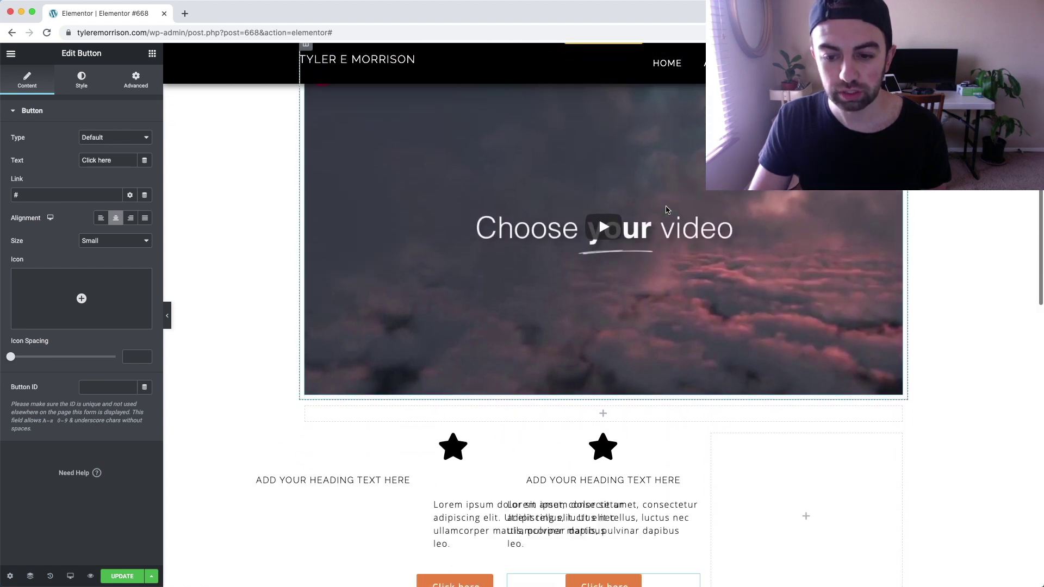
pyautogui.scroll(3, 667, 208)
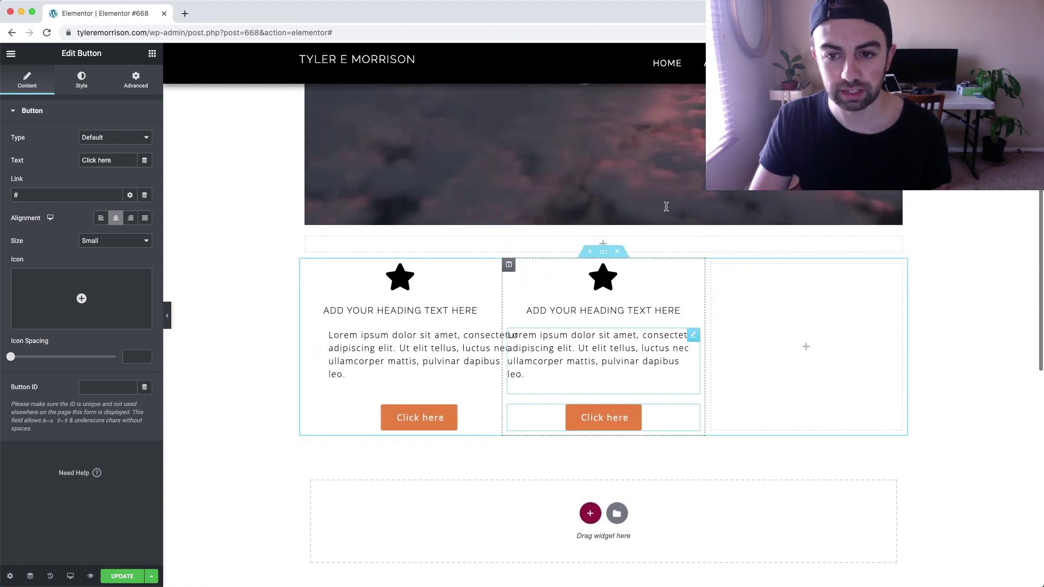
pyautogui.scroll(-2, 669, 210)
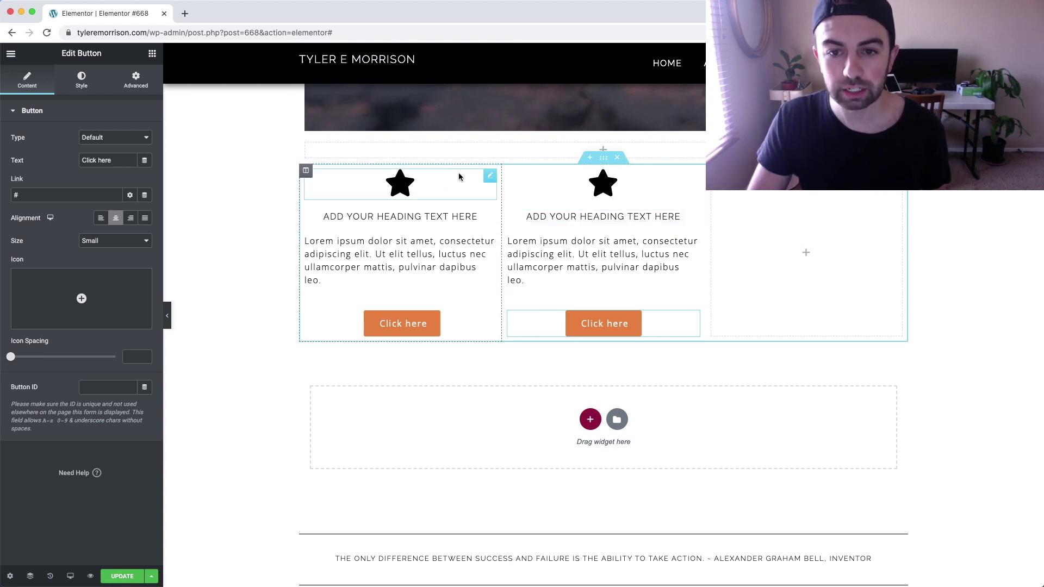
pyautogui.rightClick(306, 173)
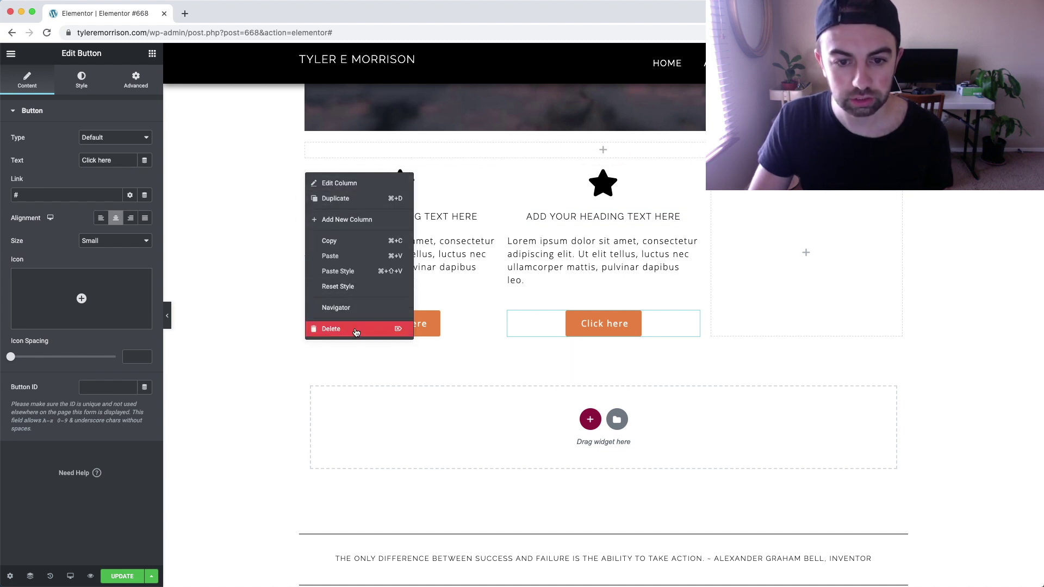
pyautogui.click(330, 328)
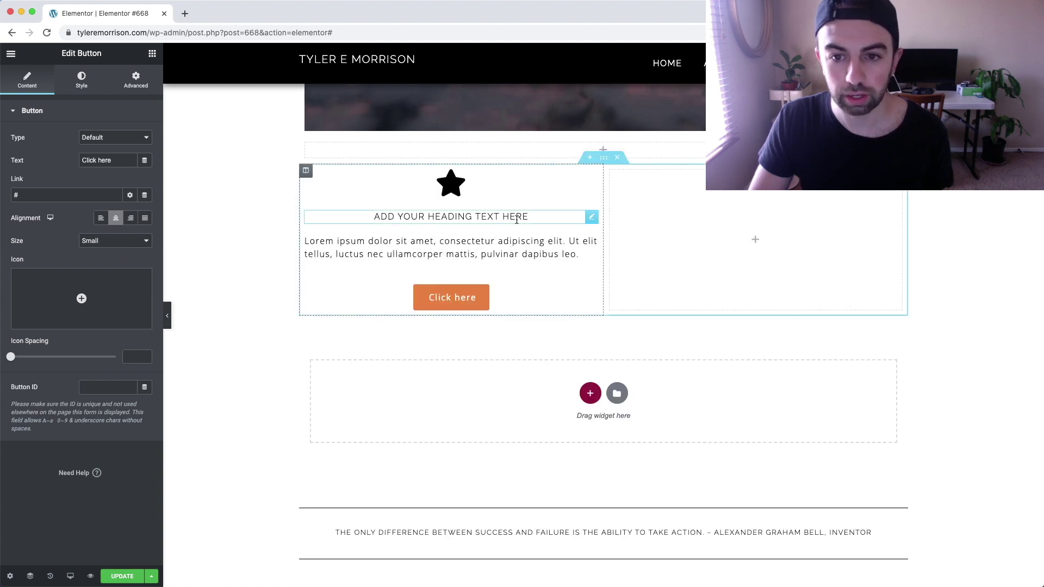
# Add a new column after the empty one and move the filled column into the middle position
pyautogui.rightClick(612, 172)
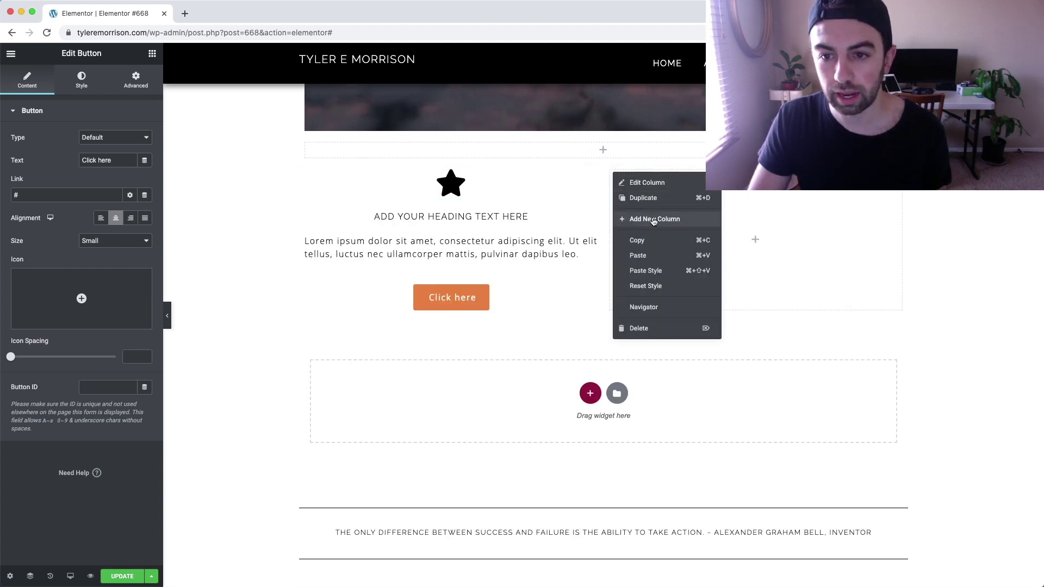
pyautogui.click(653, 220)
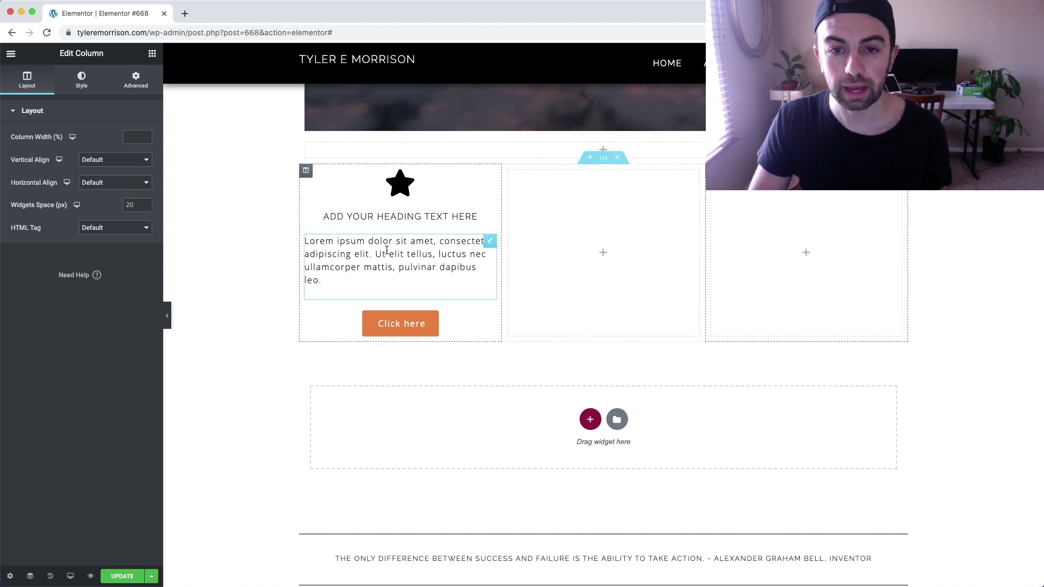
pyautogui.moveTo(306, 171); pyautogui.dragTo(578, 208)
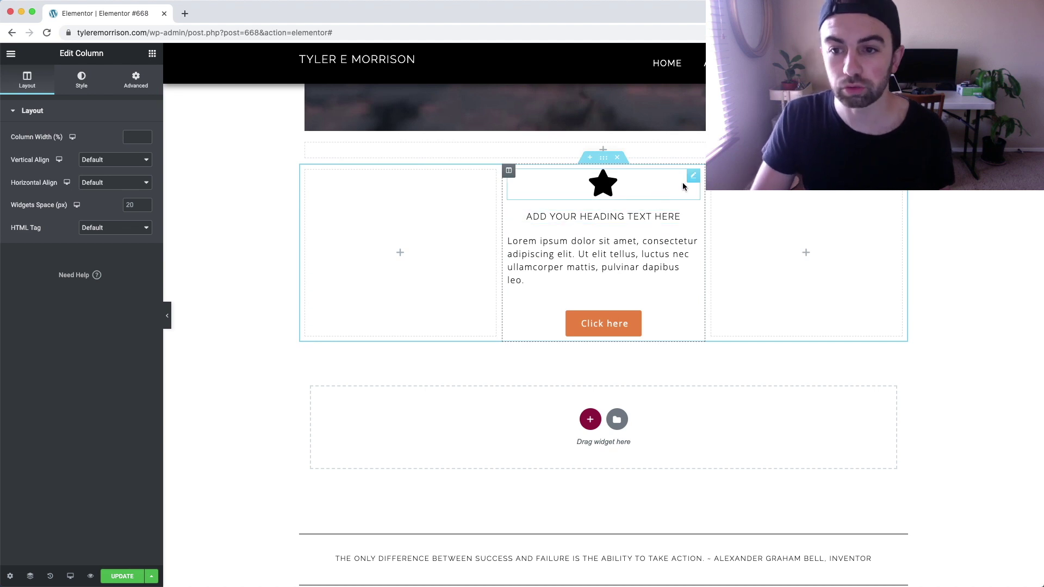
# Turn on Scrolling Effects in the Motion Effects settings of the middle column's star icon
pyautogui.click(693, 176)
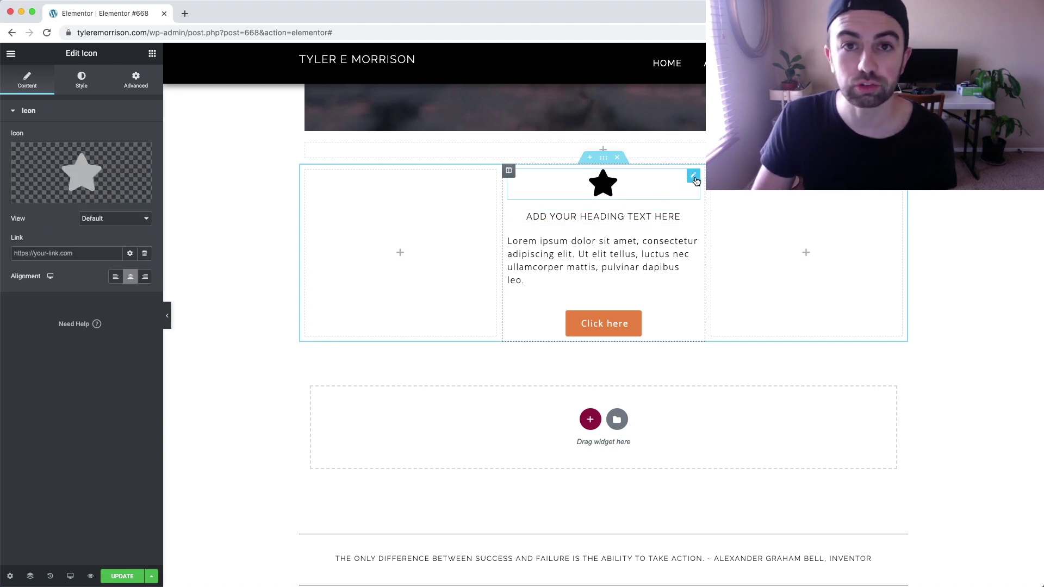
pyautogui.click(152, 87)
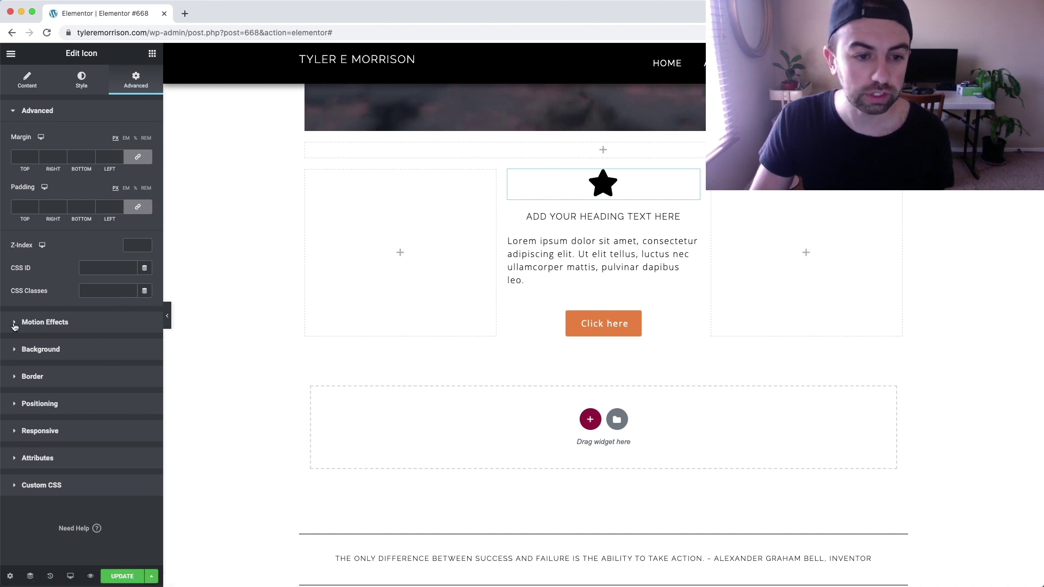
pyautogui.click(16, 323)
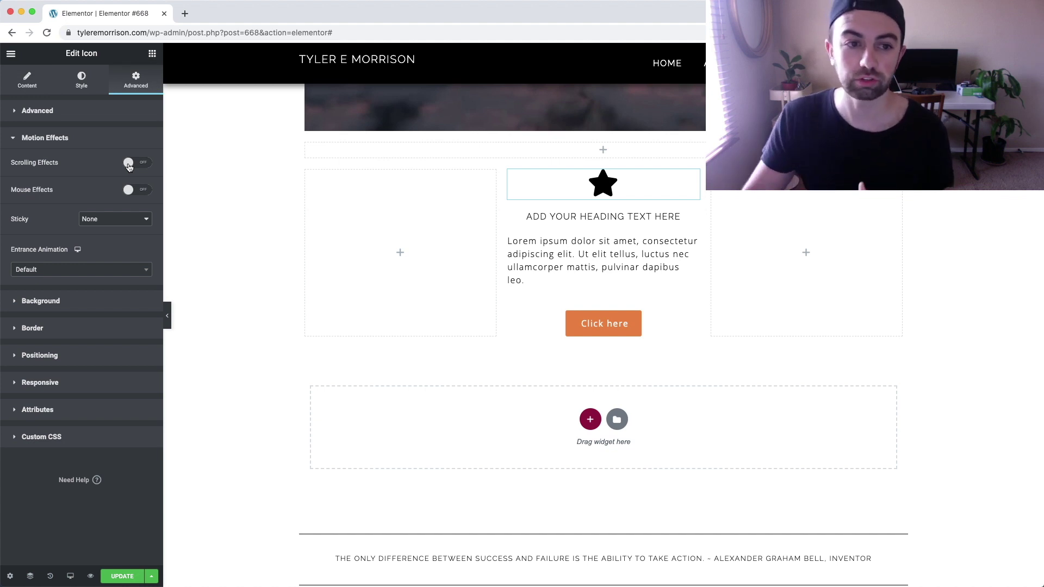
pyautogui.click(129, 164)
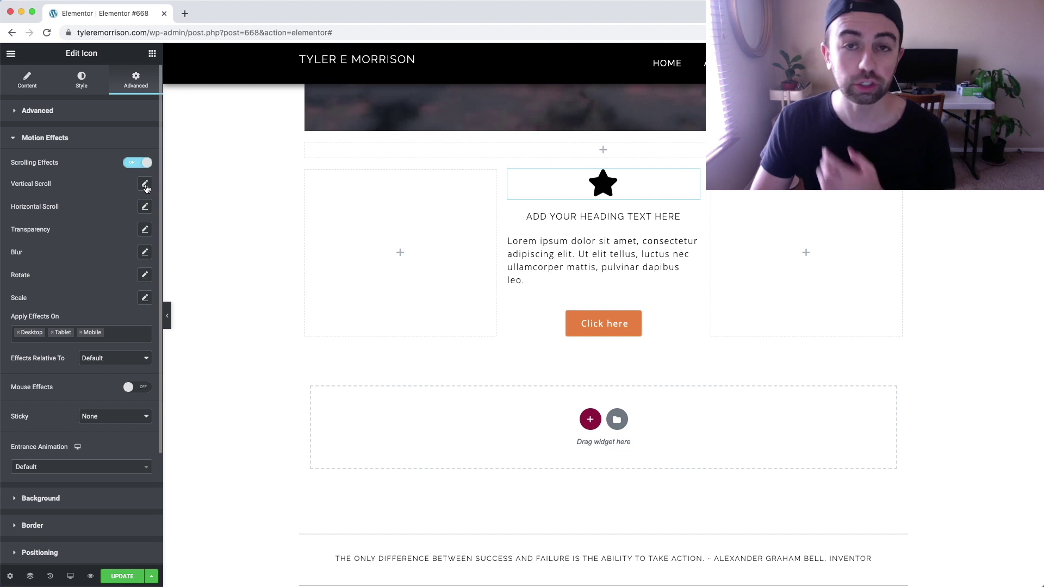
# Add a Horizontal Scroll effect to the star icon, direction To Left, speed 6, with the viewport range set from 0% to 50%
pyautogui.scroll(-1, 419, 181)
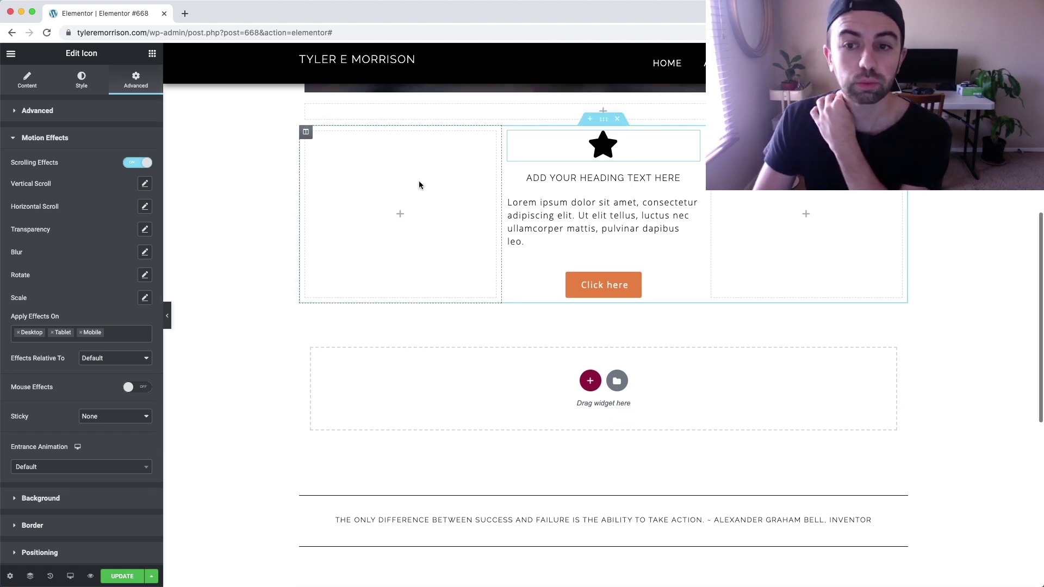
pyautogui.scroll(3, 420, 182)
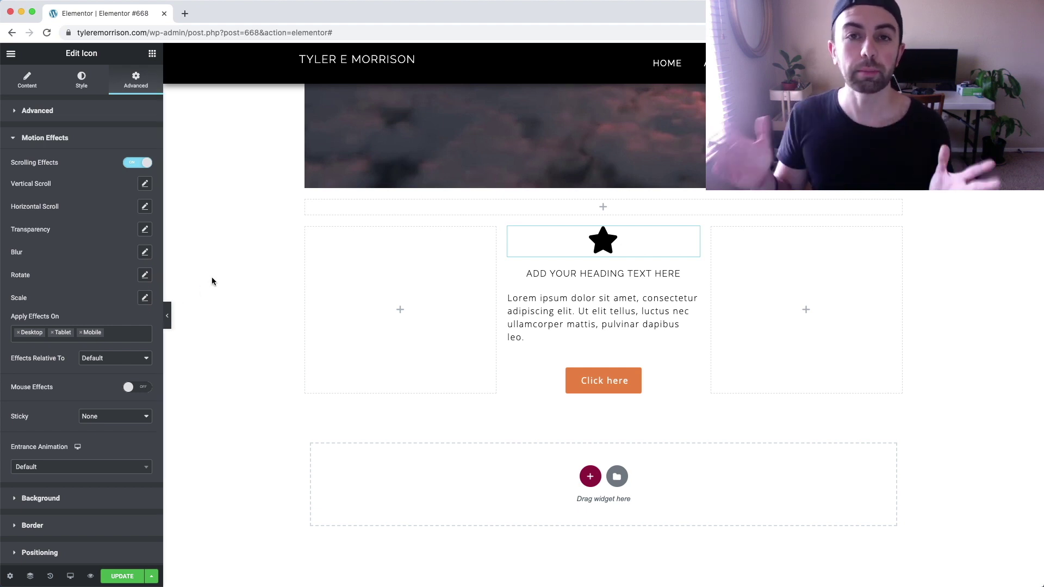
pyautogui.click(145, 207)
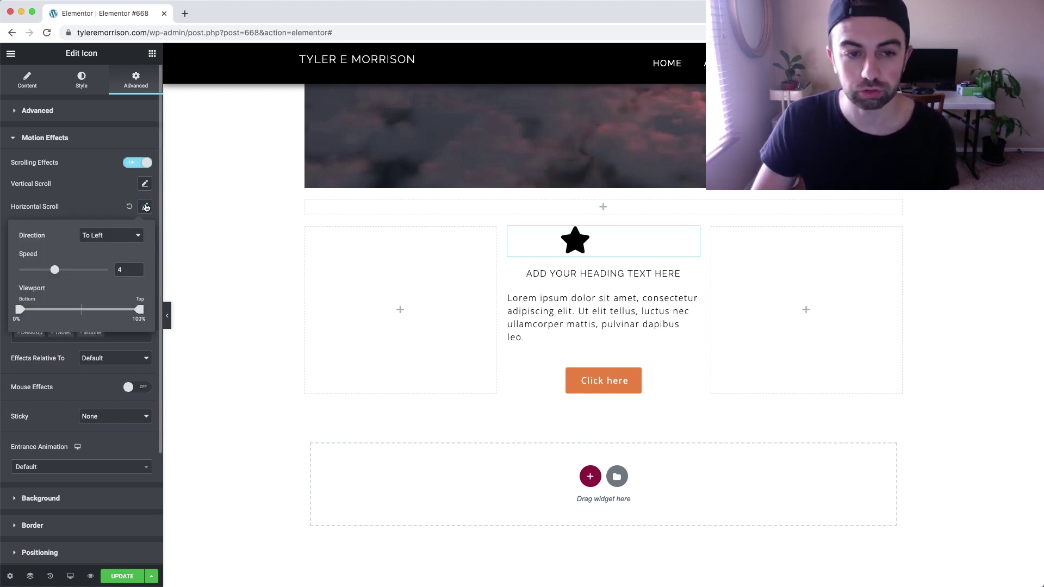
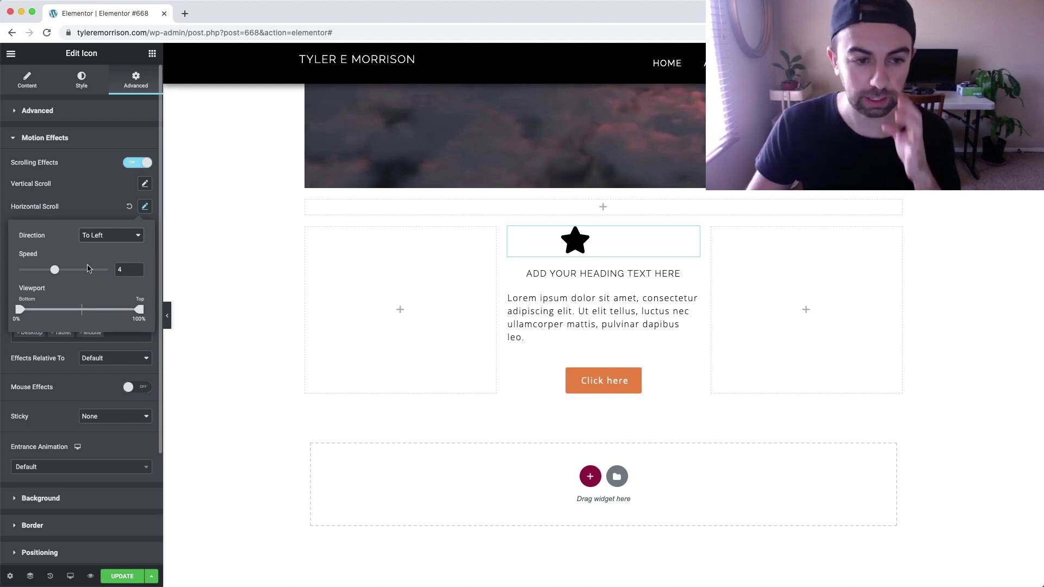
pyautogui.moveTo(57, 273); pyautogui.dragTo(77, 272)
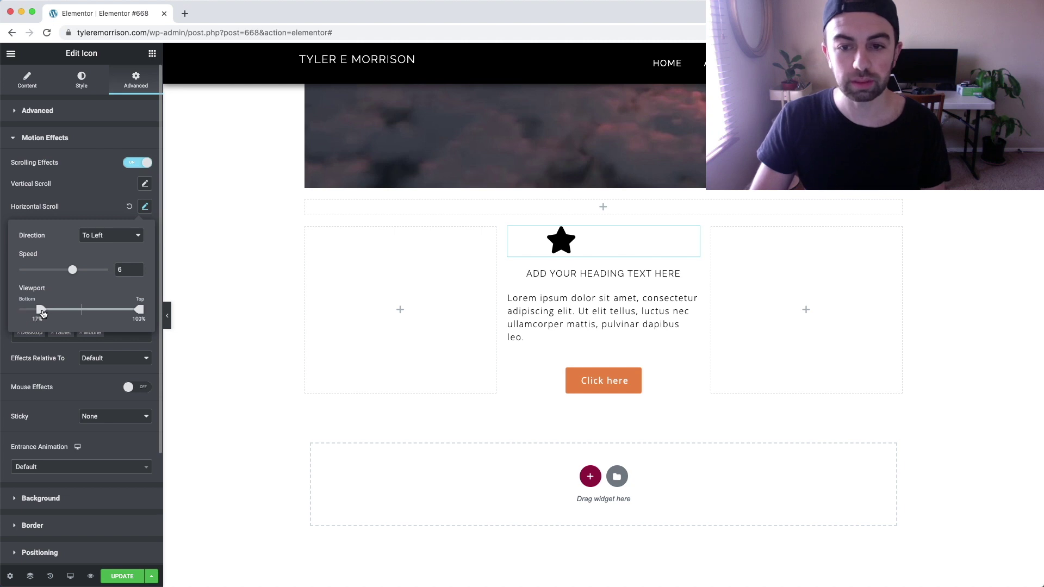
pyautogui.click(6, 313)
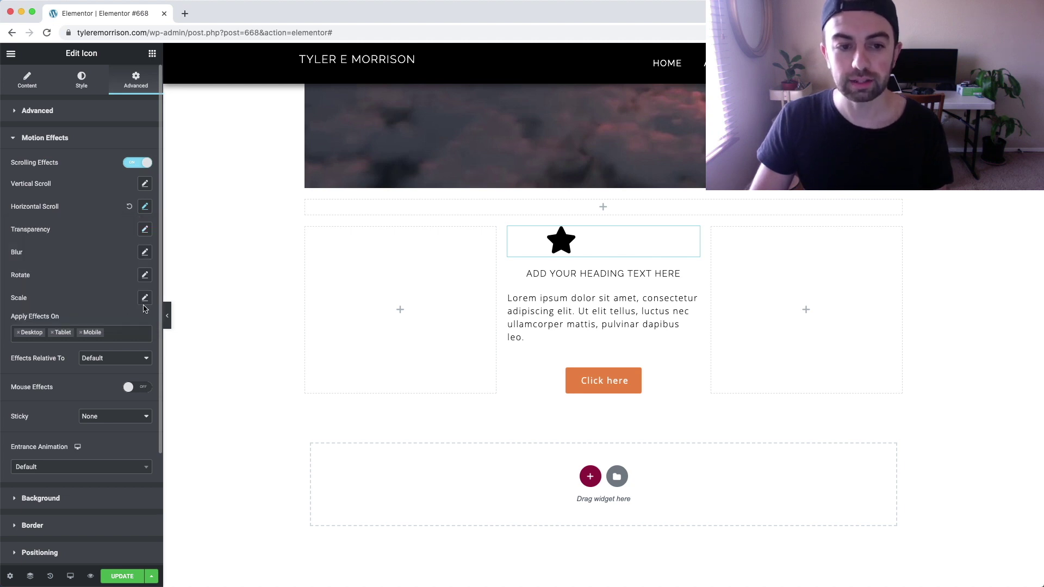
pyautogui.click(145, 208)
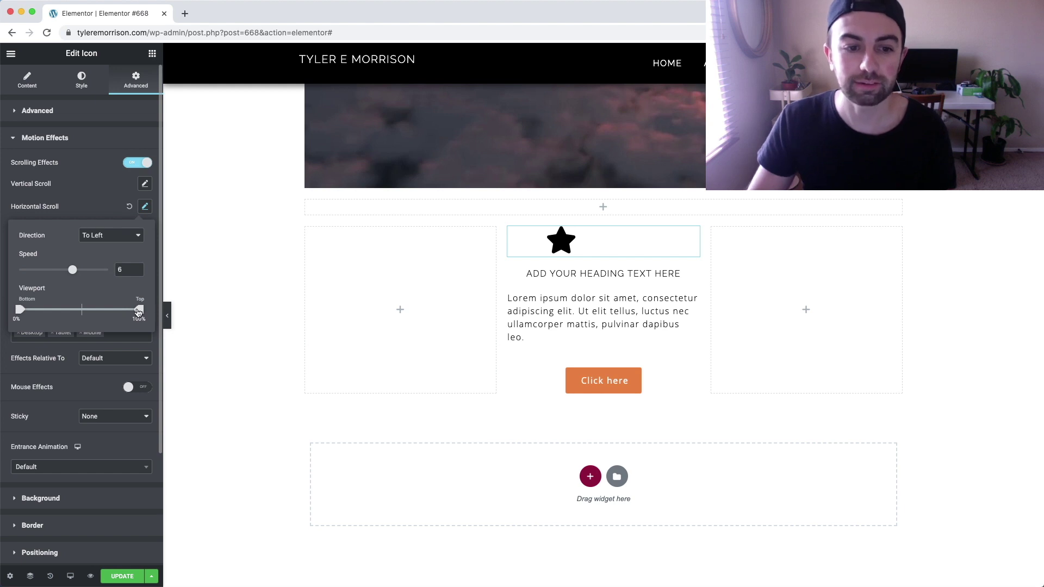
pyautogui.moveTo(115, 312); pyautogui.dragTo(76, 312)
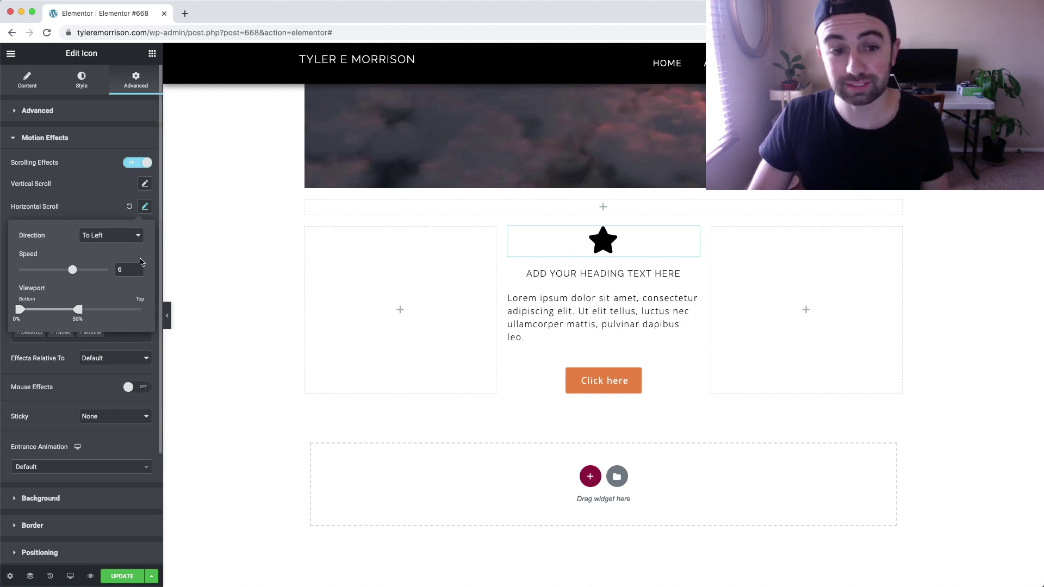
# Examine how the star icon moves across the middle column while the page scrolls up and down
pyautogui.click(268, 258)
pyautogui.scroll(5, 571, 262)
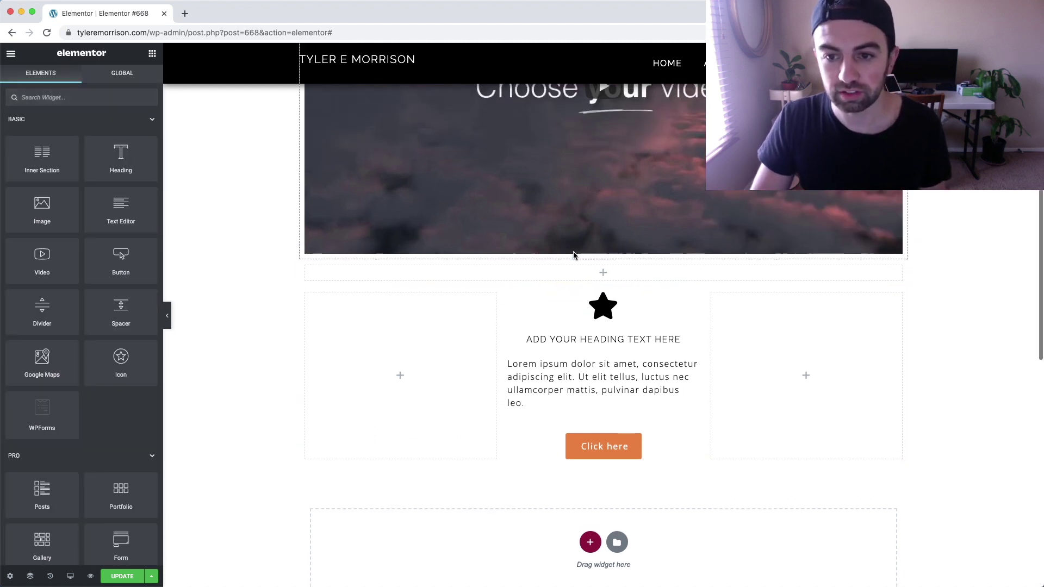
pyautogui.scroll(-5, 571, 261)
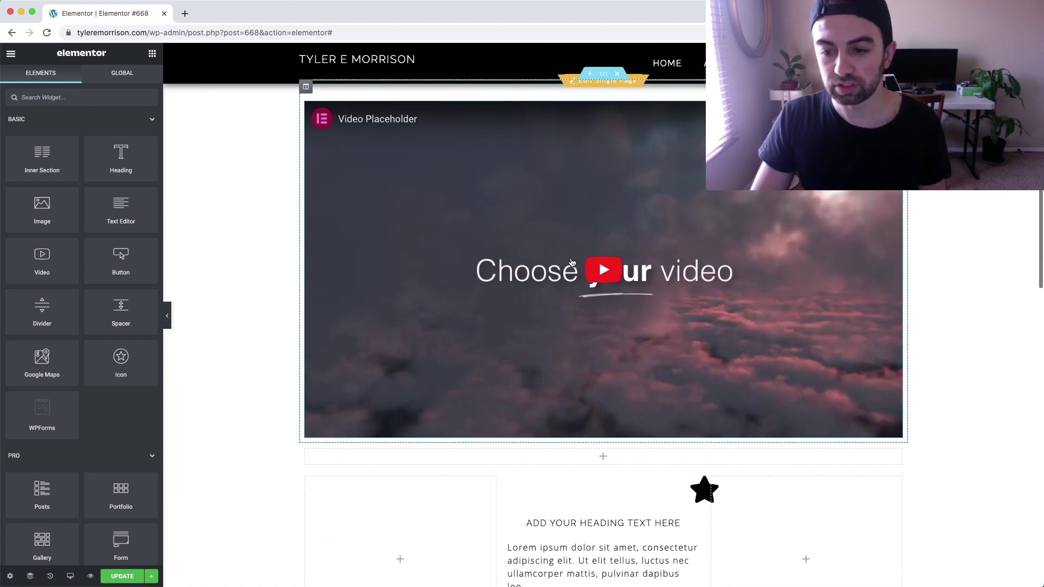
pyautogui.scroll(-3, 572, 263)
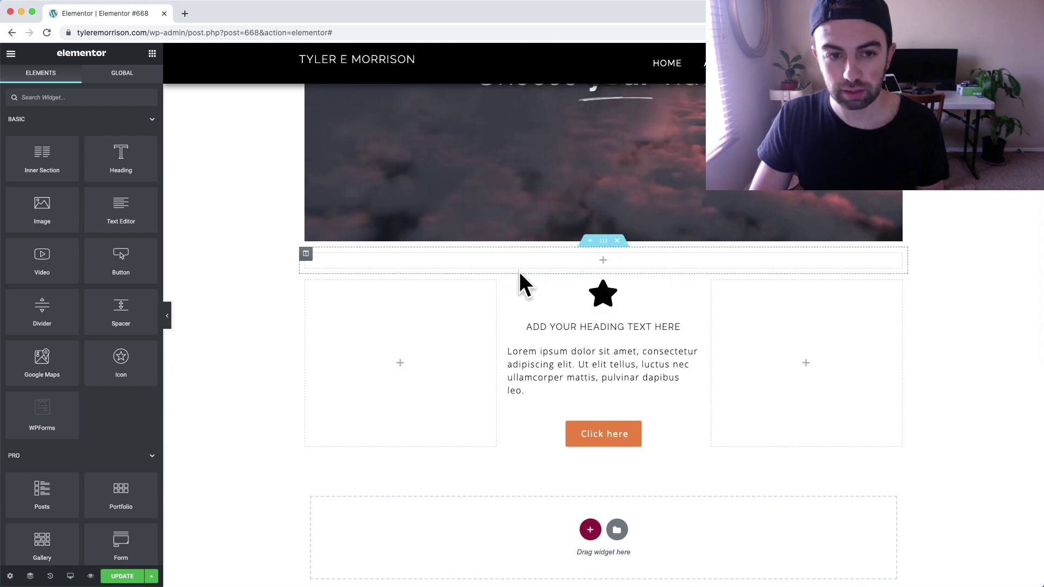
pyautogui.scroll(-2, 556, 282)
pyautogui.scroll(-4, 556, 282)
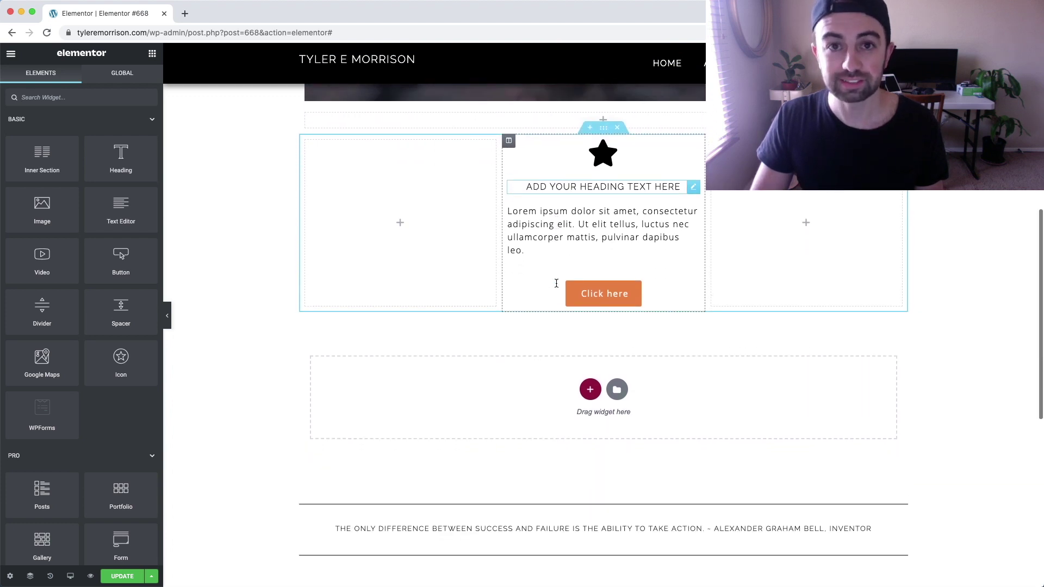
pyautogui.scroll(7, 556, 282)
pyautogui.scroll(4, 555, 283)
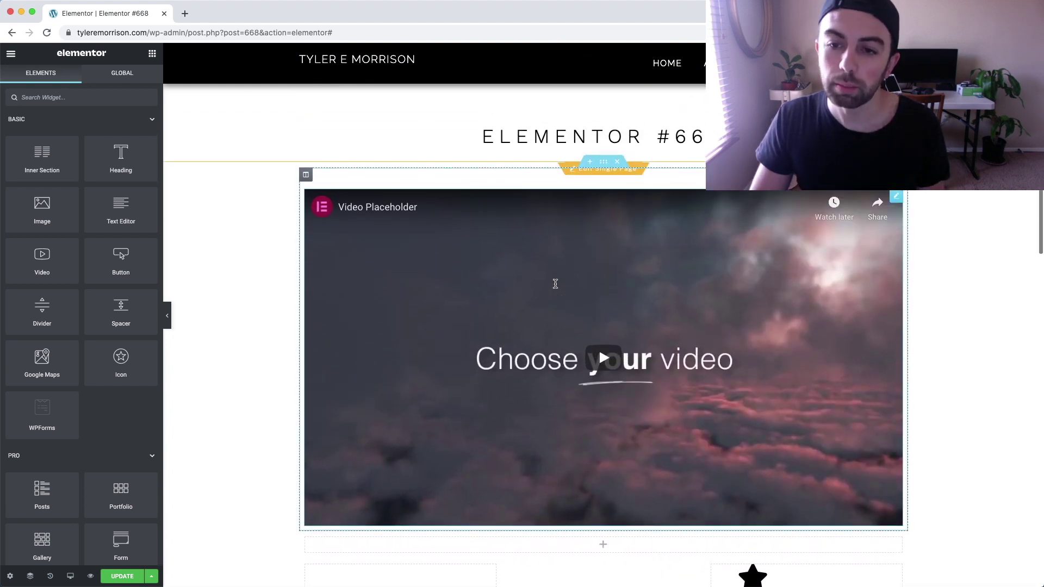
pyautogui.scroll(-3, 555, 283)
pyautogui.scroll(-6, 555, 284)
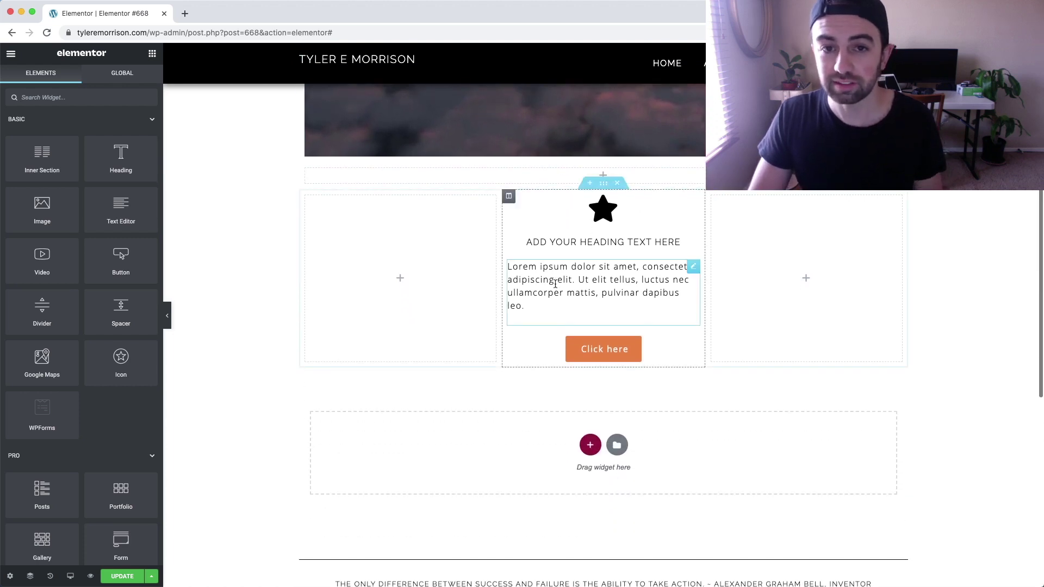
pyautogui.scroll(7, 555, 283)
pyautogui.scroll(2, 555, 283)
pyautogui.scroll(-6, 556, 283)
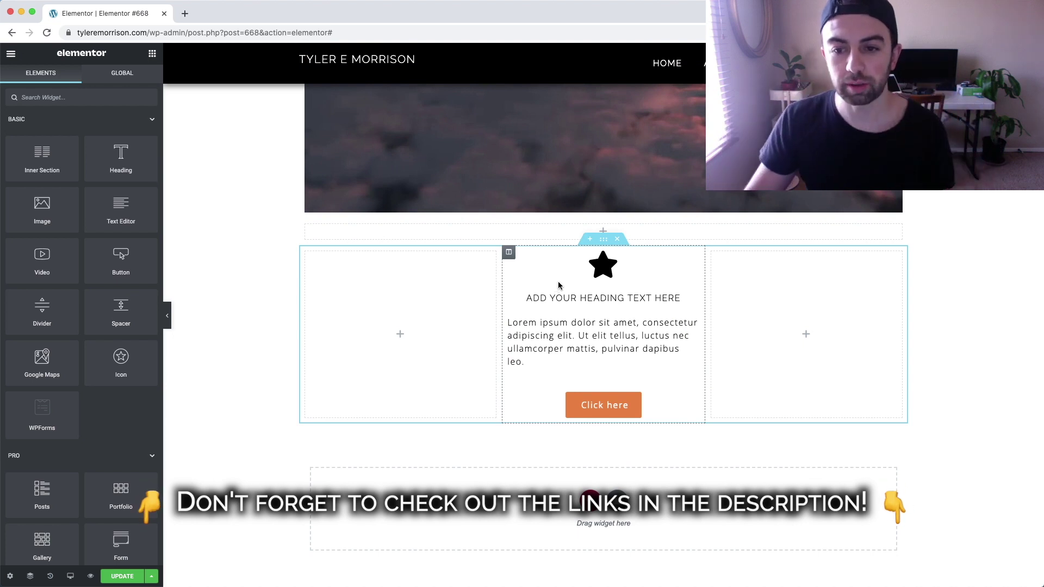
# Turn on Scrolling Effects for the middle column's heading and add a To Left Horizontal Scroll with the viewport range ending at 50%
pyautogui.click(695, 300)
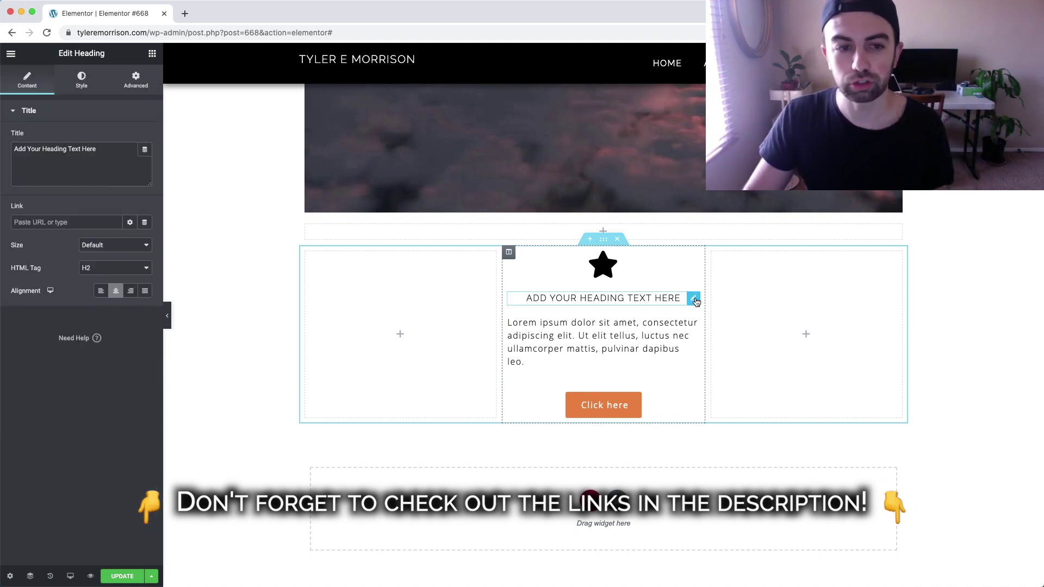
pyautogui.click(134, 79)
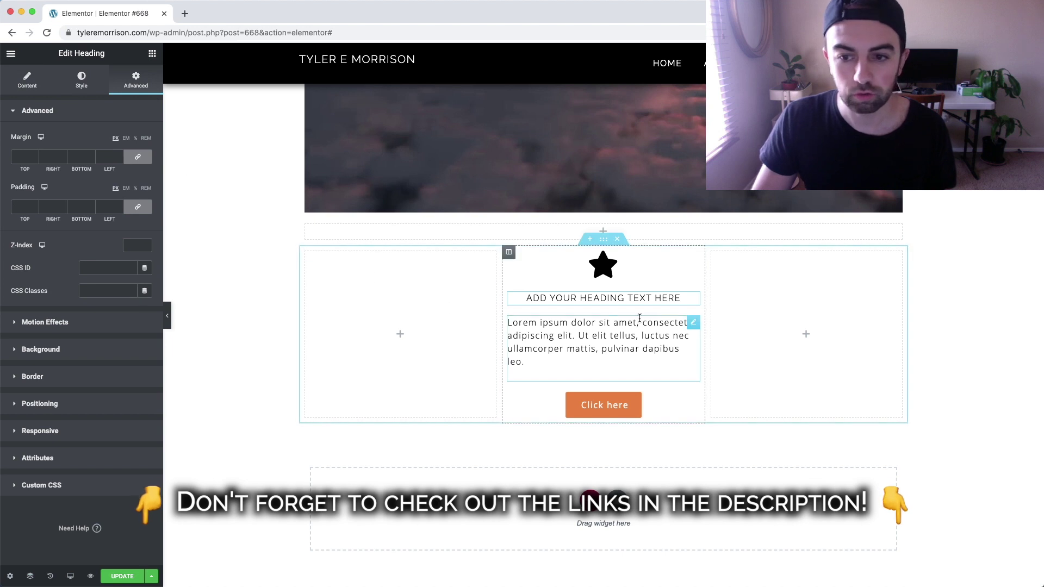
pyautogui.click(81, 322)
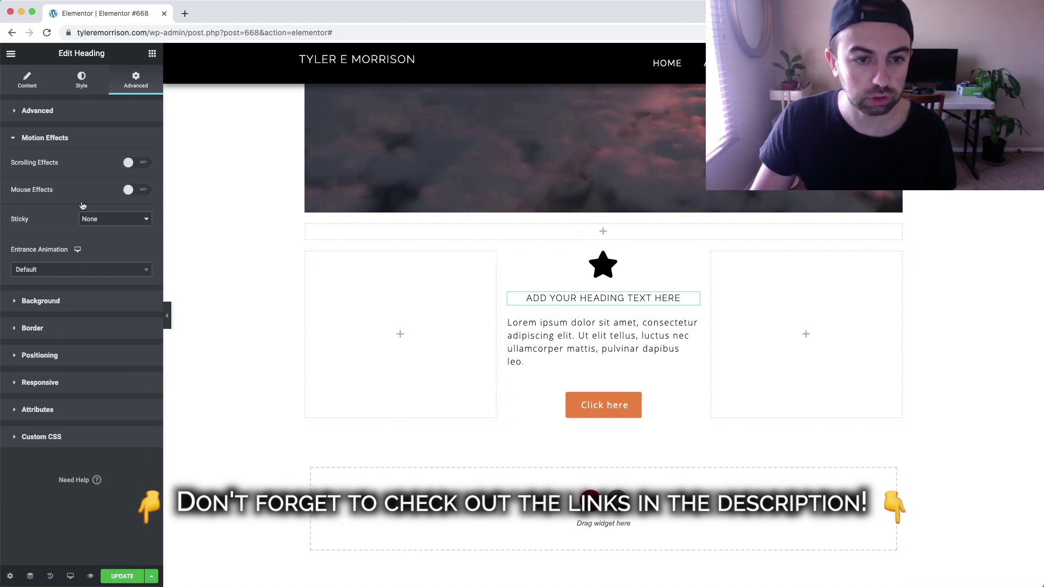
pyautogui.click(136, 162)
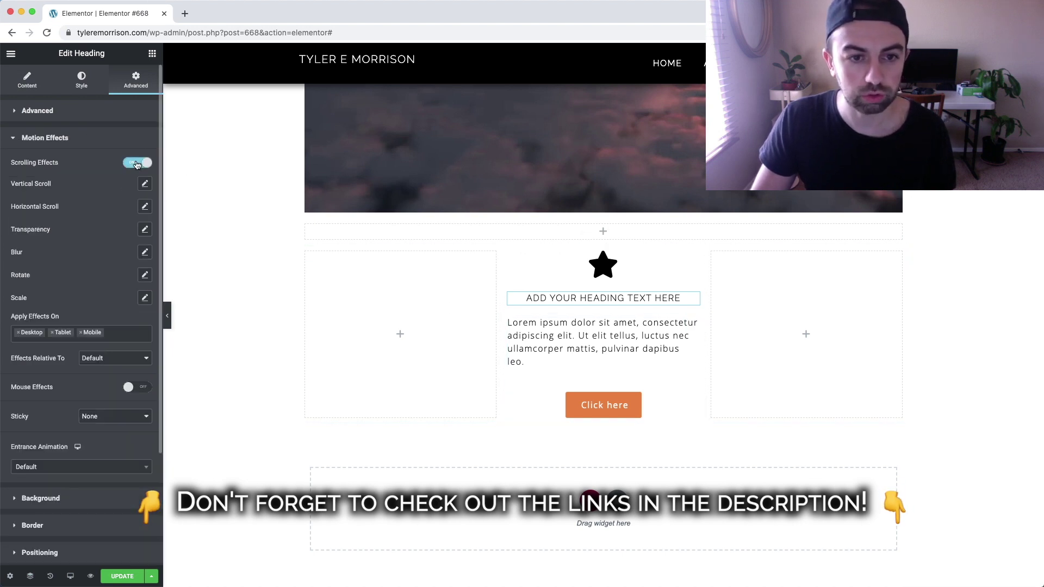
pyautogui.click(147, 207)
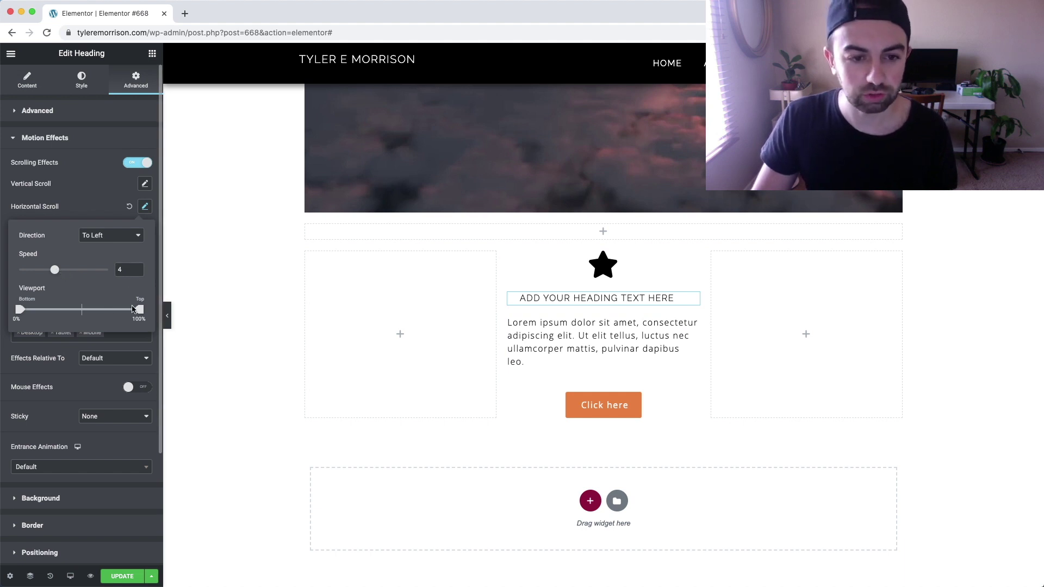
pyautogui.moveTo(121, 315); pyautogui.dragTo(78, 315)
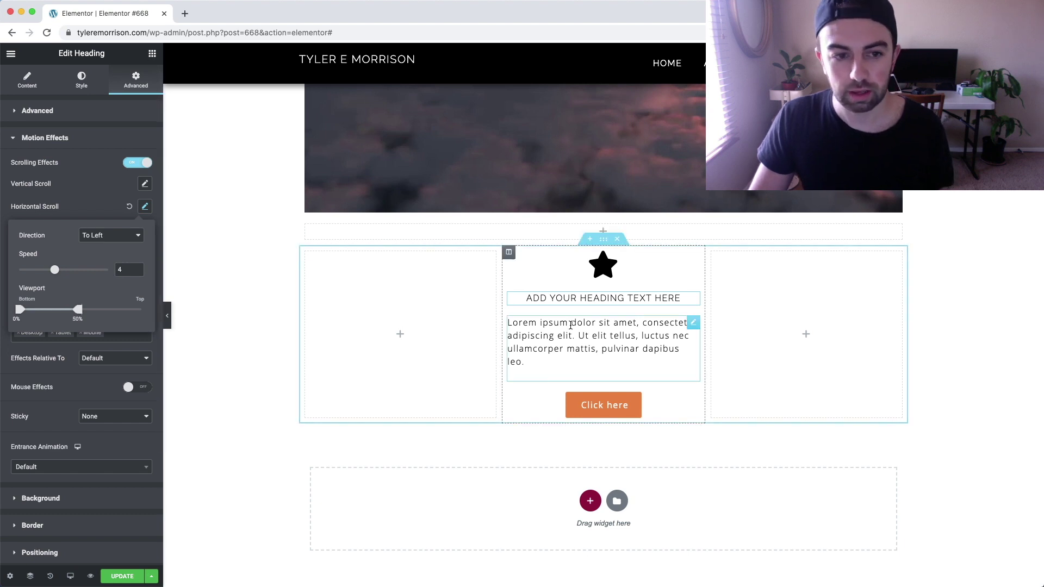
# Enable Scrolling Effects on the text block with a Horizontal Scroll To Right at speed 8 and a 0% to 50% viewport
pyautogui.click(692, 324)
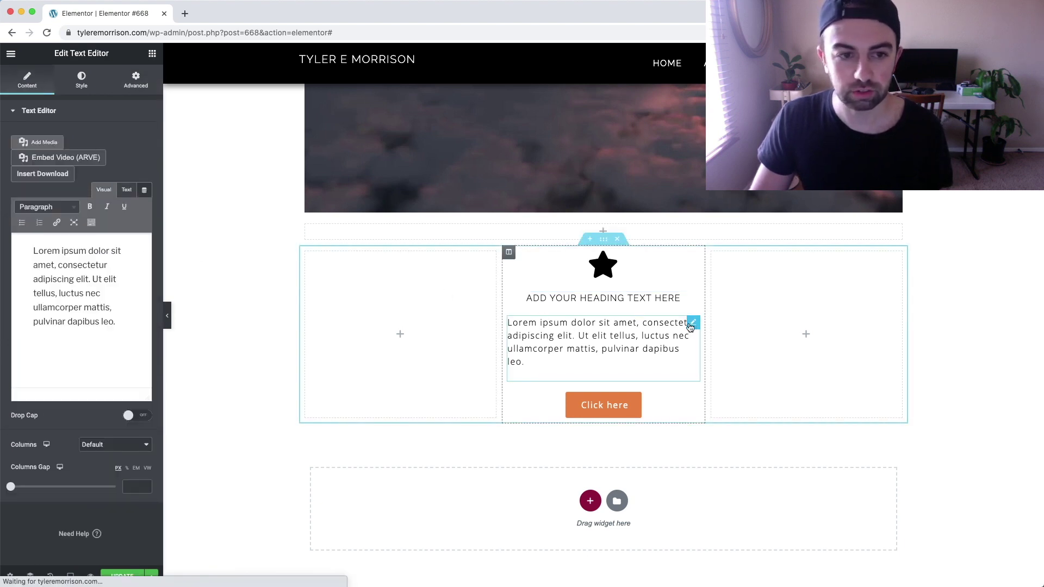
pyautogui.click(136, 87)
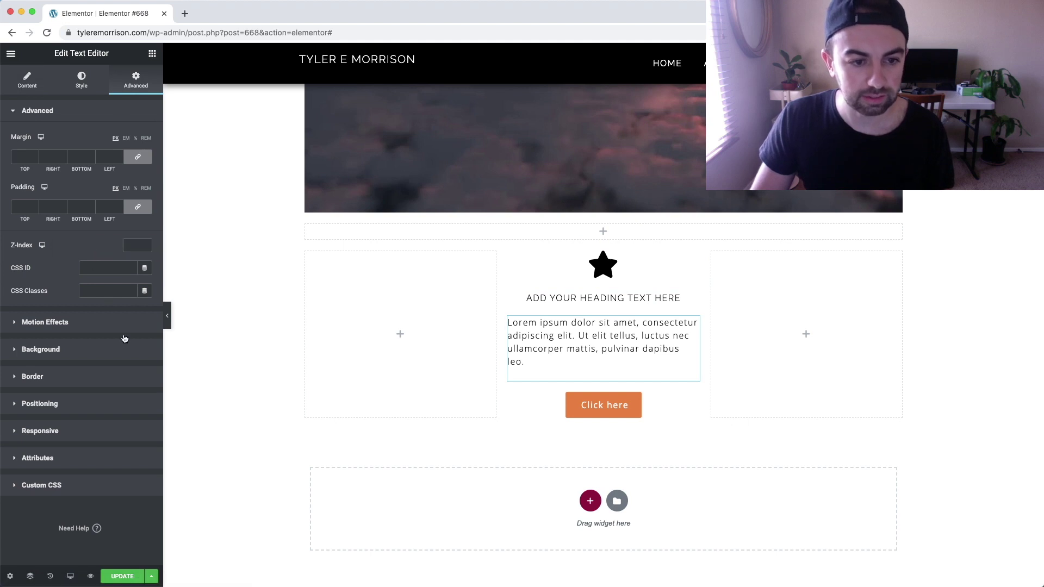
pyautogui.click(64, 323)
pyautogui.click(137, 162)
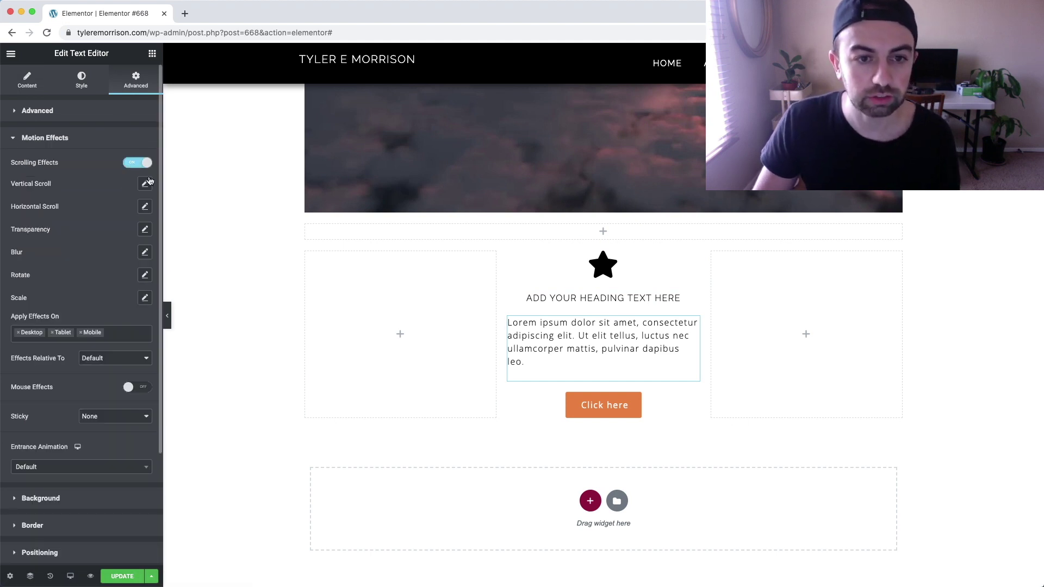
pyautogui.click(144, 206)
pyautogui.moveTo(55, 270); pyautogui.dragTo(92, 274)
pyautogui.click(111, 235)
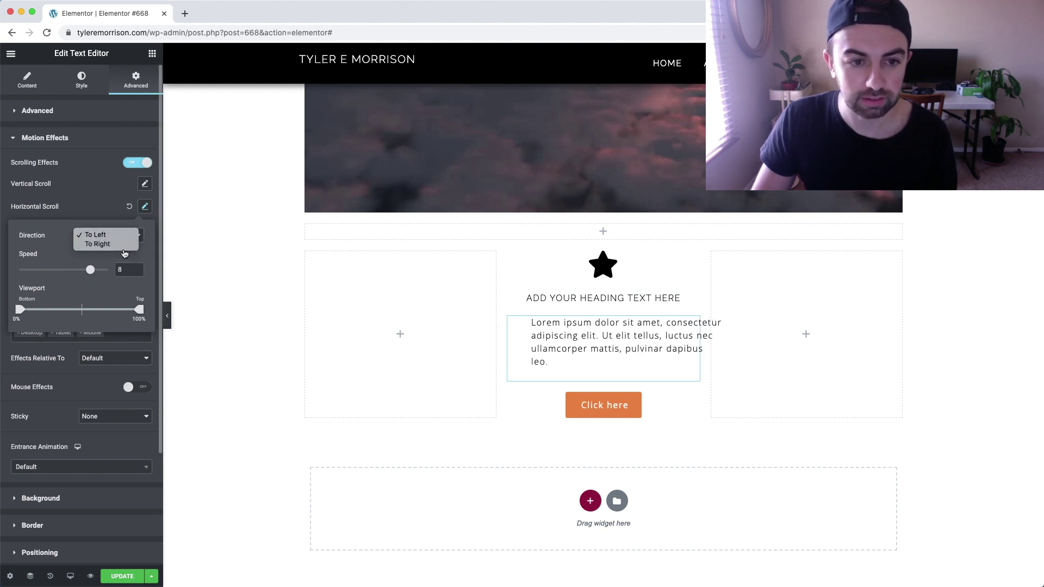
pyautogui.click(112, 245)
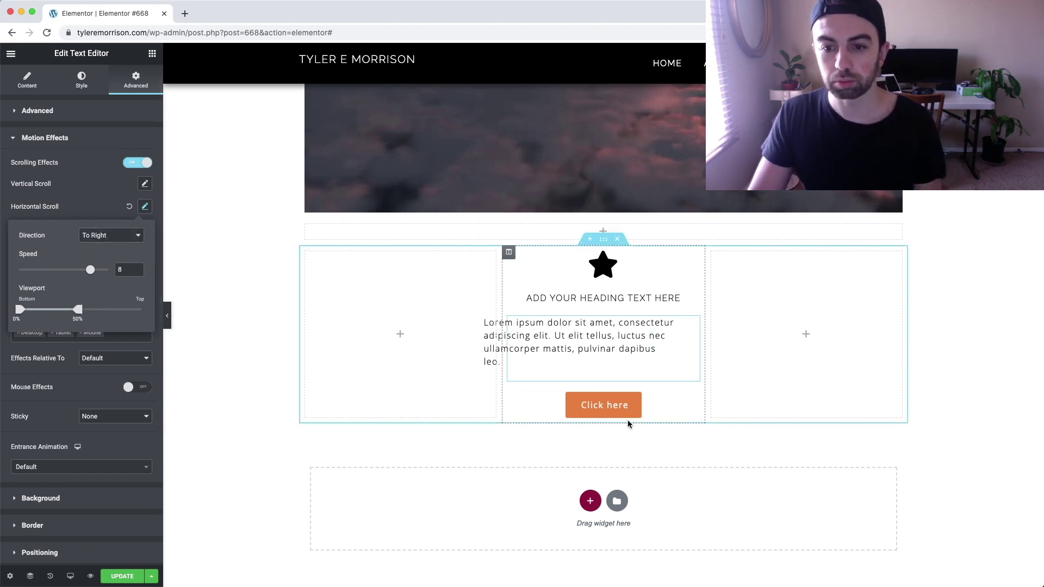
# Enable Scrolling Effects on the Click here button with a Horizontal Scroll To Left at speed 1.5 and a 0% to 50% viewport
pyautogui.click(694, 398)
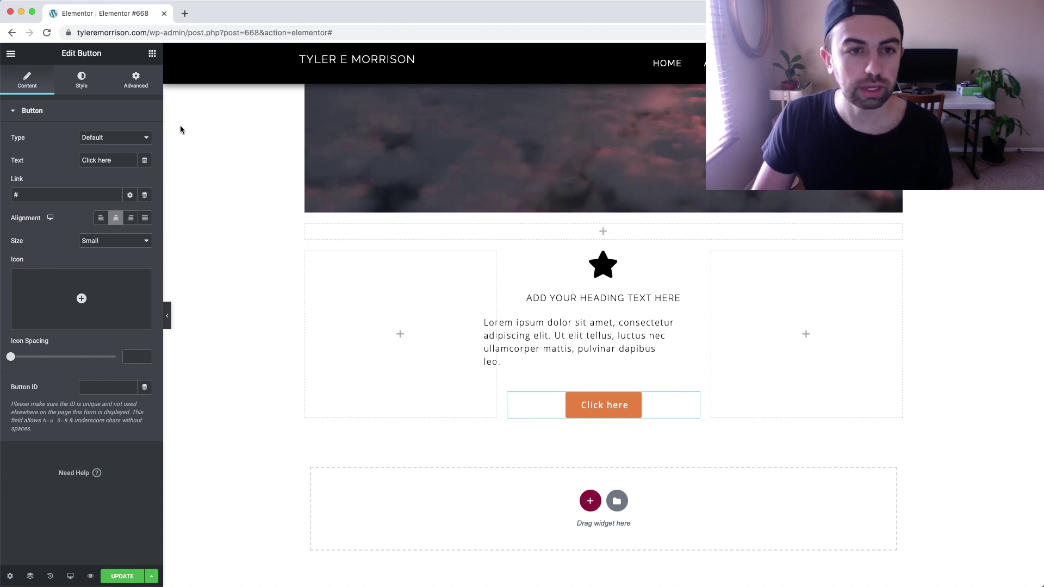
pyautogui.click(90, 82)
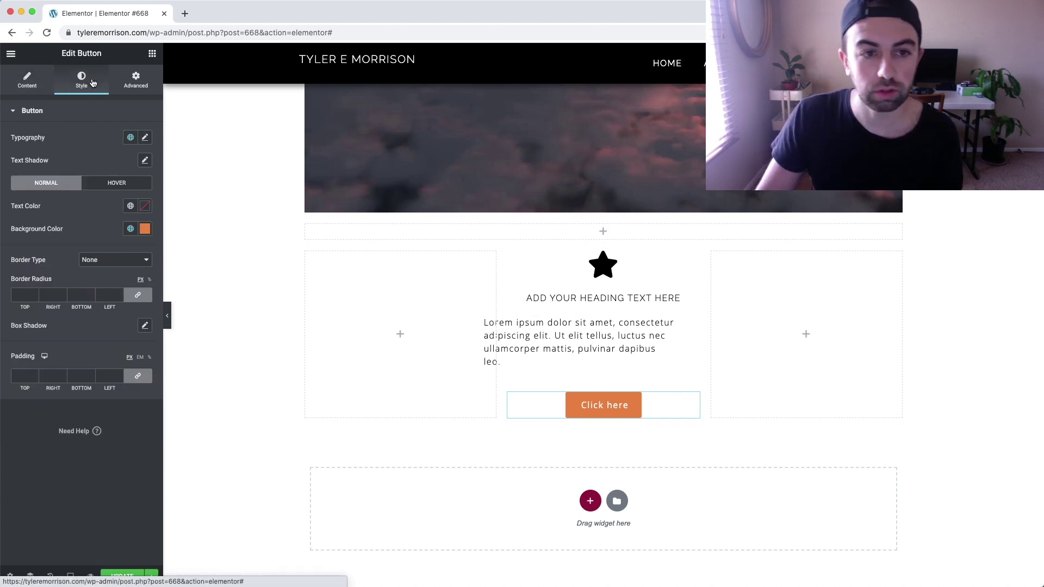
pyautogui.click(126, 83)
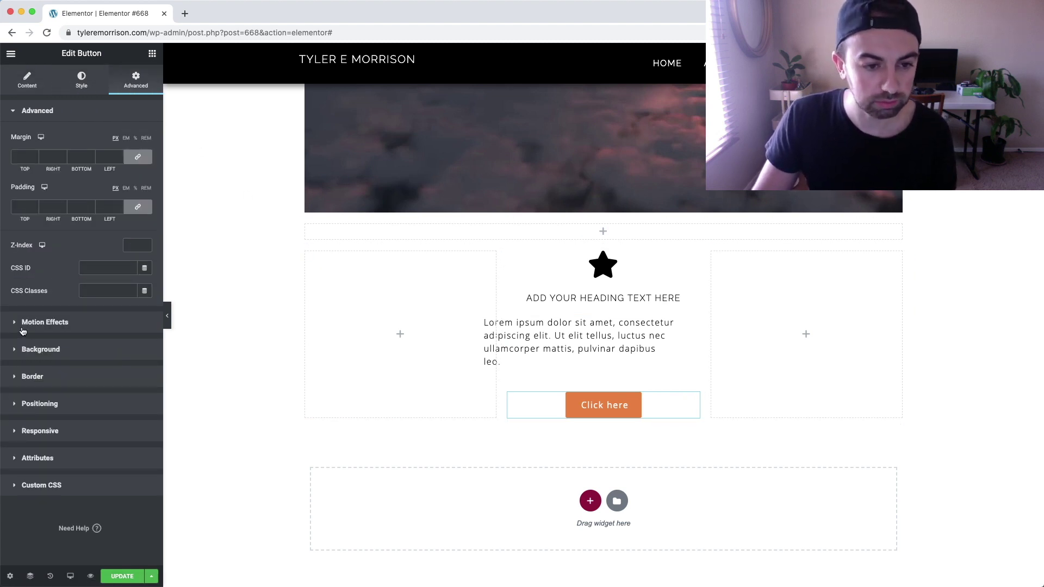
pyautogui.click(29, 325)
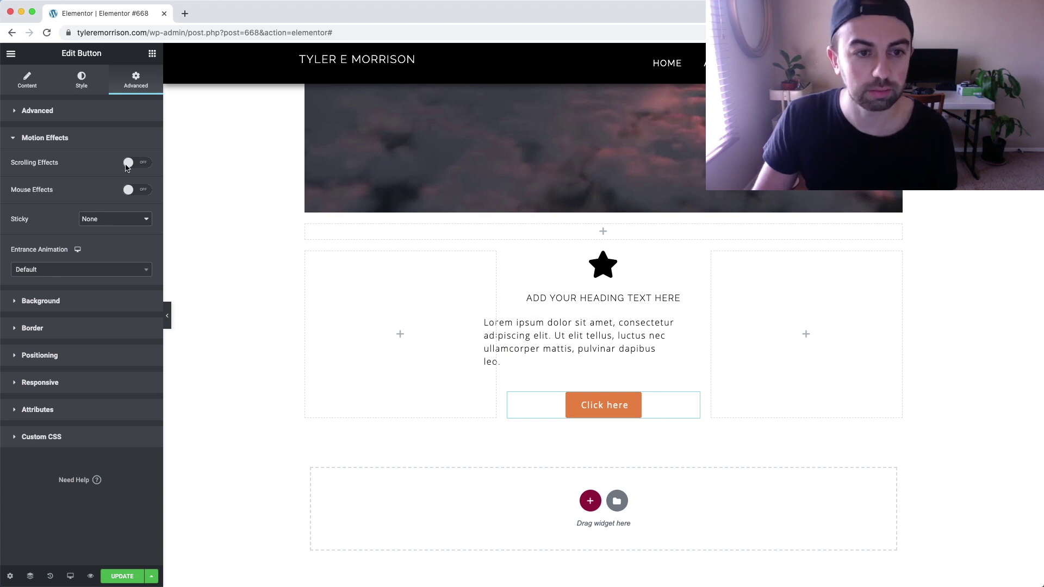
pyautogui.click(130, 163)
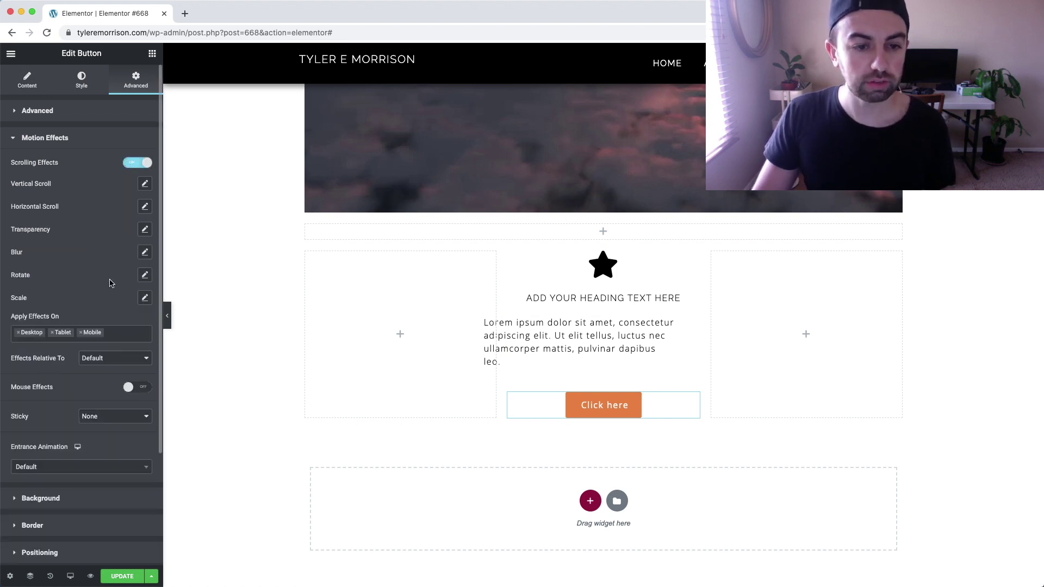
pyautogui.click(145, 206)
pyautogui.moveTo(62, 275); pyautogui.dragTo(33, 275)
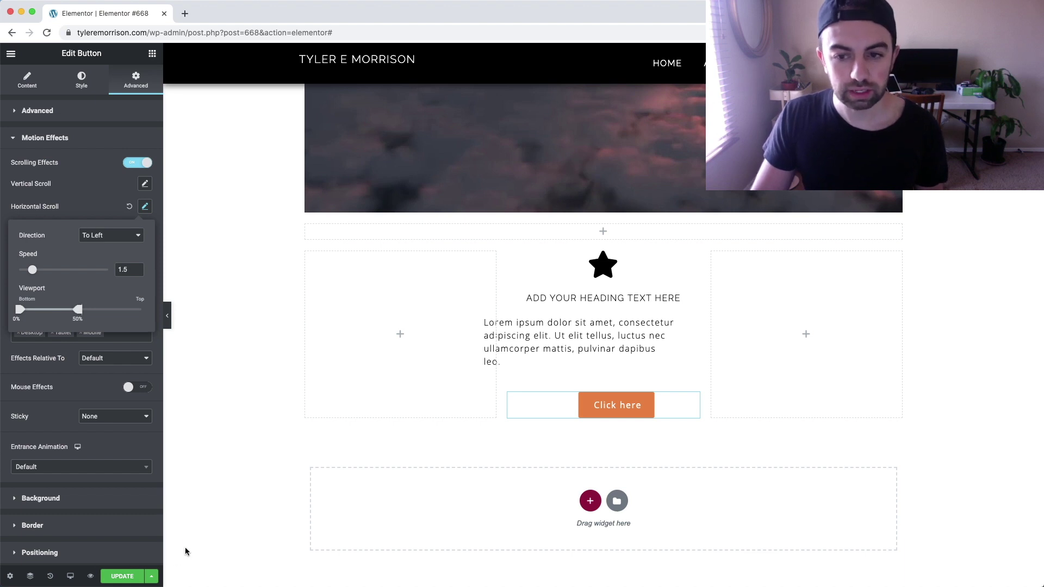
# Update the page and check the middle column's scroll animation in the page preview
pyautogui.click(122, 577)
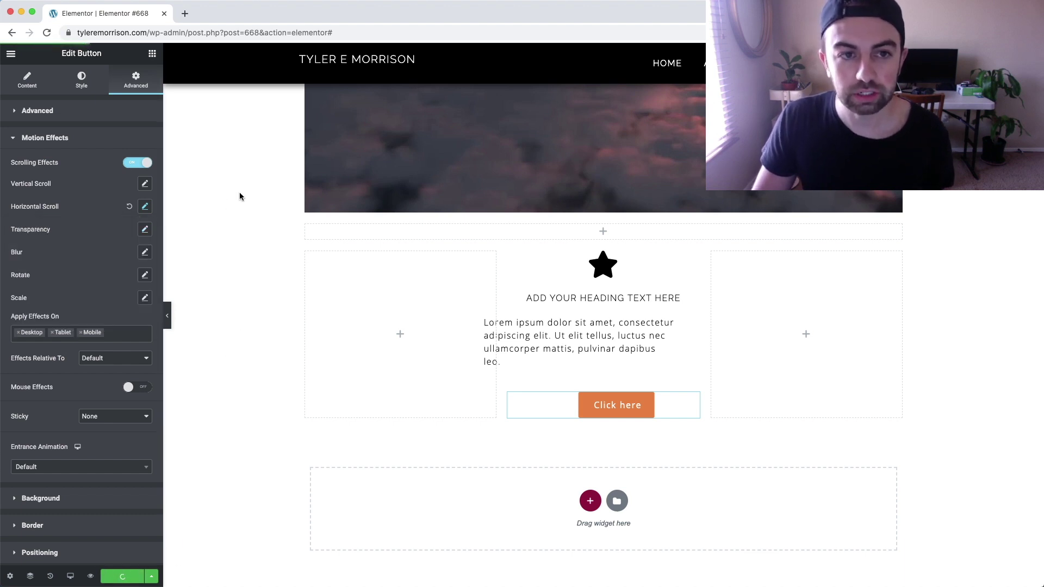
pyautogui.click(91, 577)
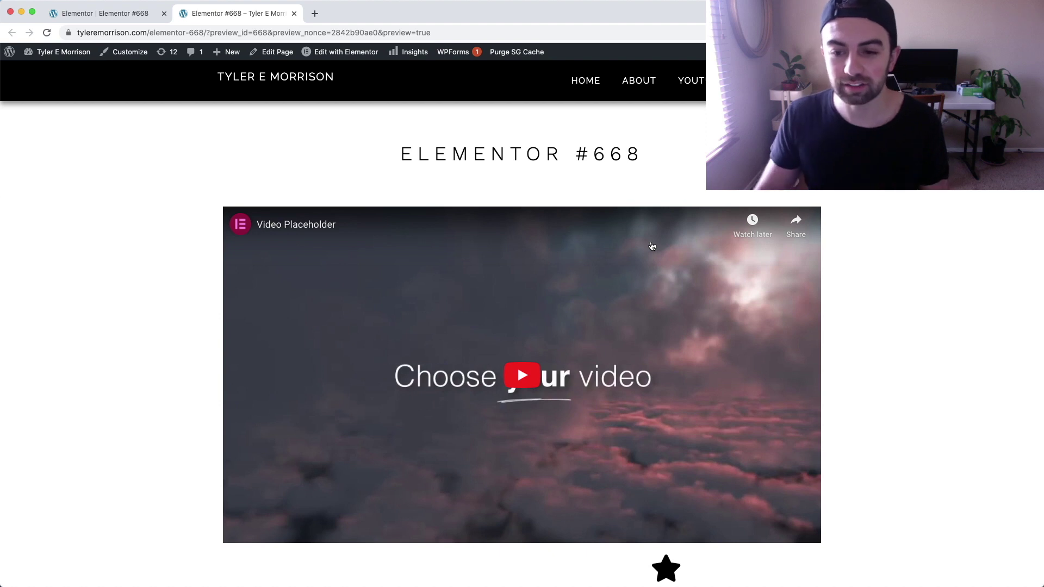
pyautogui.scroll(-5, 652, 246)
pyautogui.scroll(-5, 652, 246)
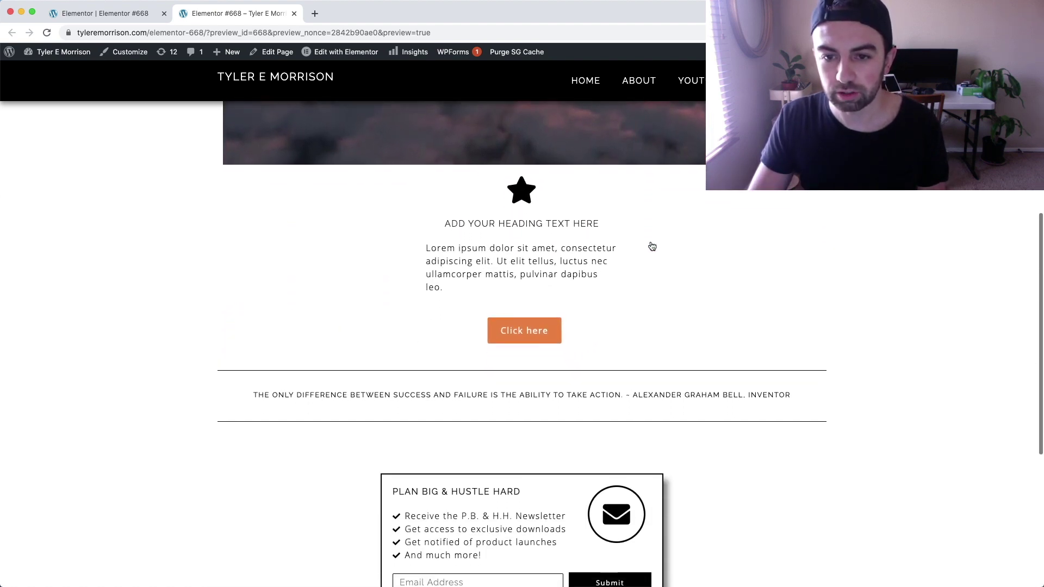
# Examine in the page preview at which scroll position the Click here button finishes sliding to the centre of the middle column
pyautogui.scroll(-1, 652, 247)
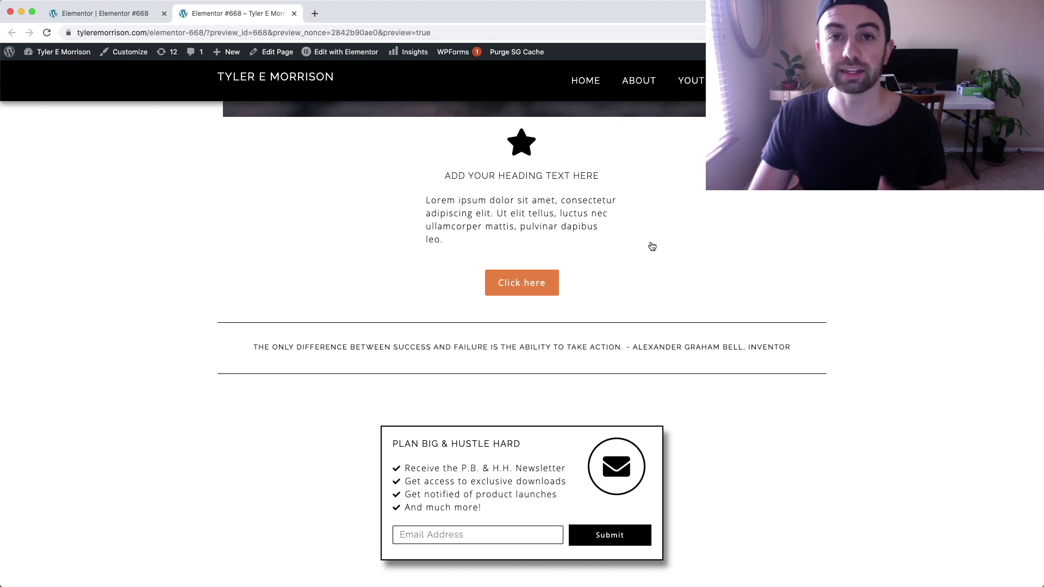
pyautogui.scroll(-1, 652, 246)
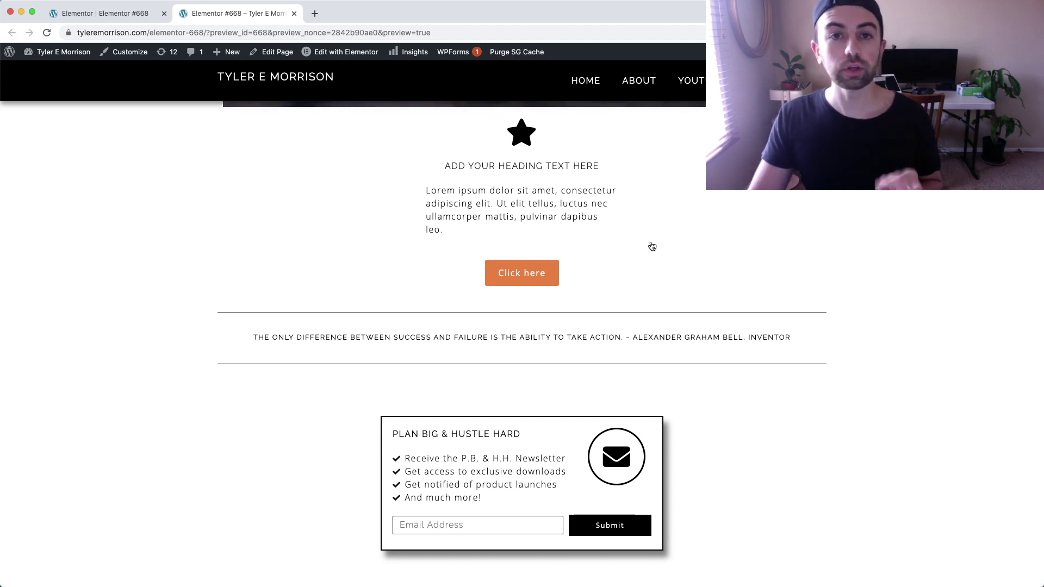
pyautogui.scroll(3, 652, 247)
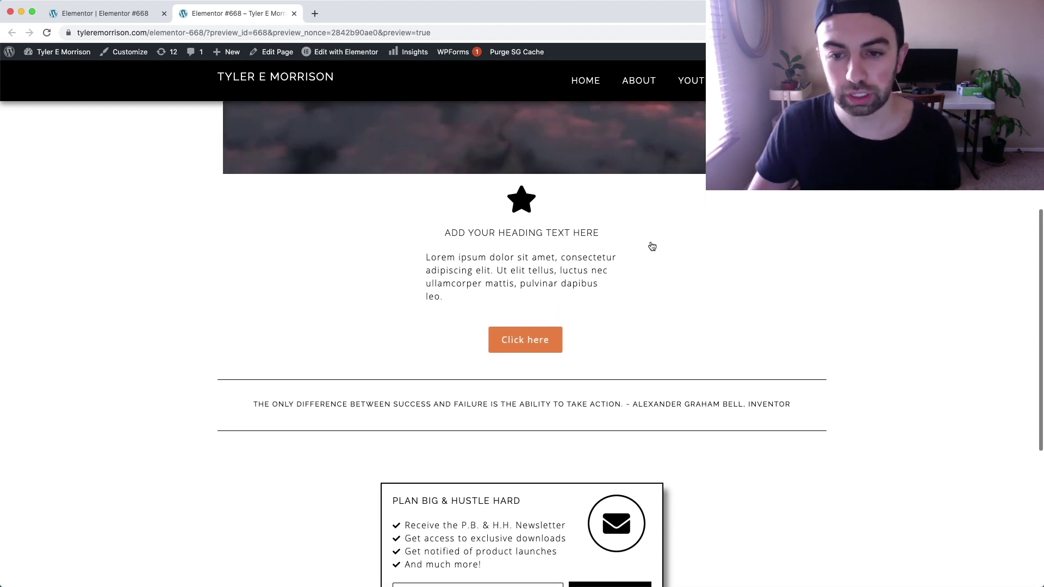
pyautogui.scroll(-1, 652, 247)
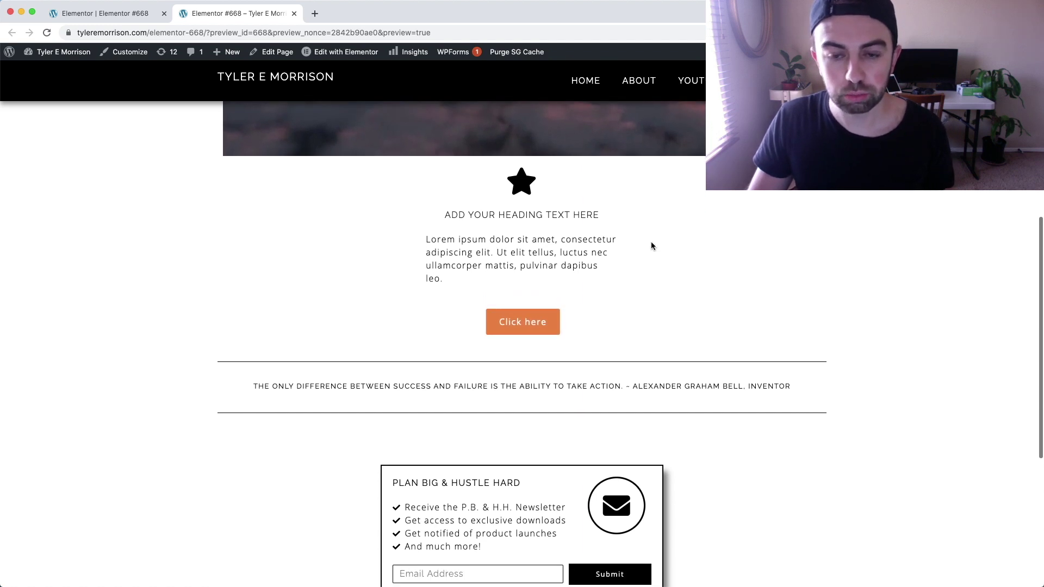
pyautogui.scroll(1, 653, 245)
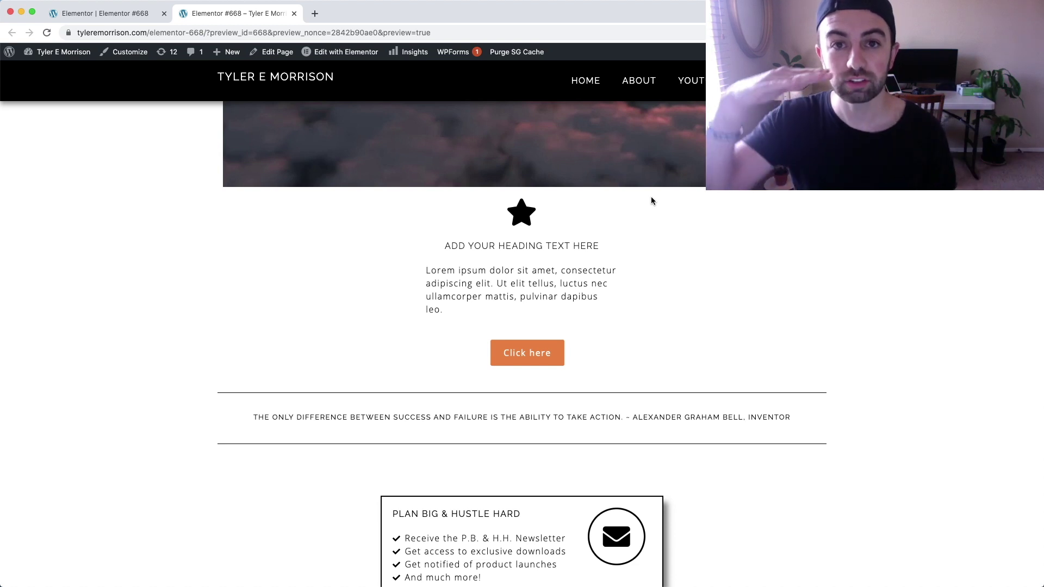
pyautogui.scroll(-1, 676, 281)
pyautogui.scroll(-2, 676, 282)
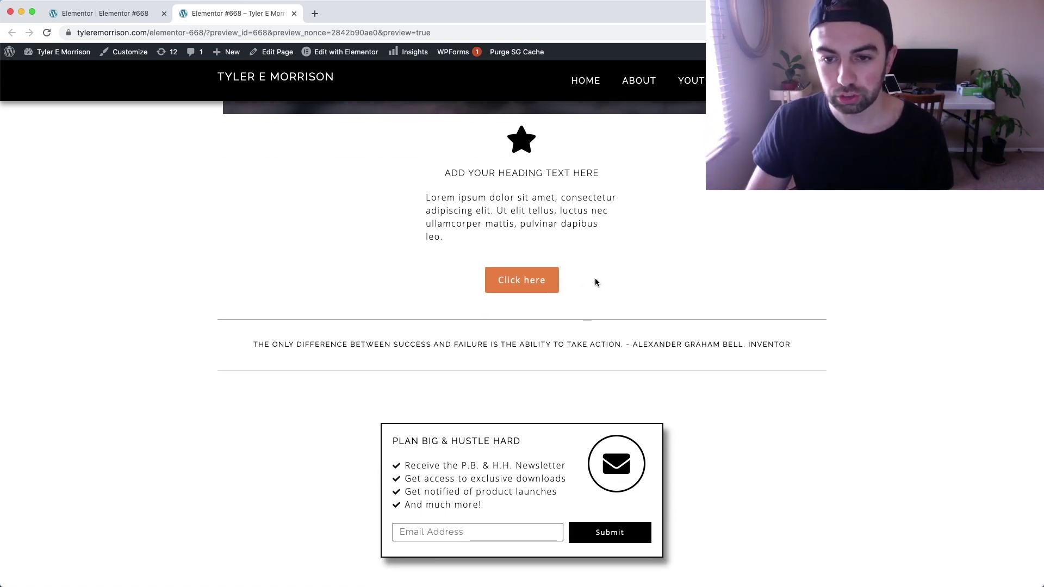
pyautogui.scroll(1, 596, 281)
pyautogui.scroll(1, 595, 281)
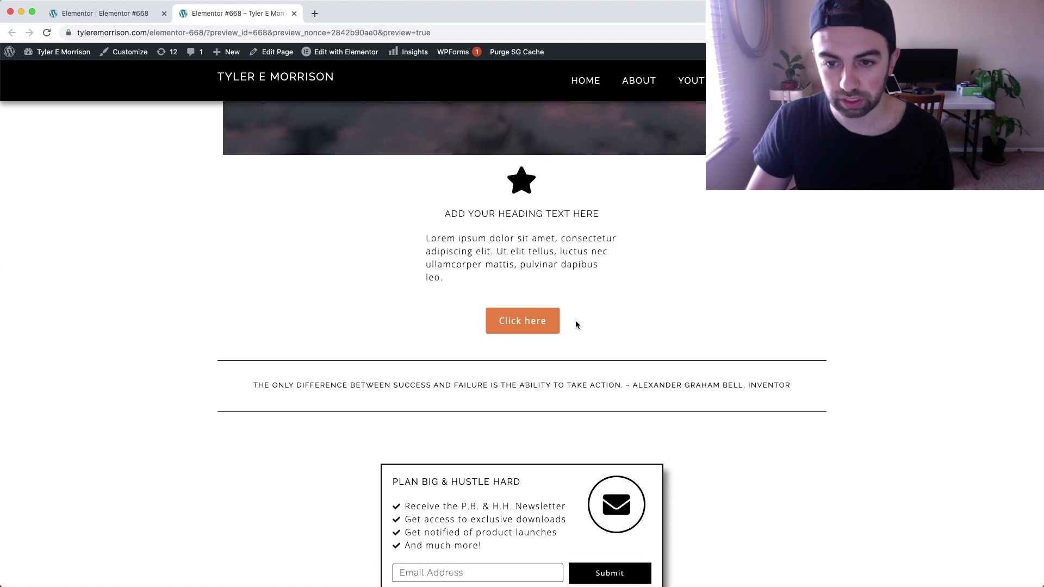
pyautogui.scroll(-1, 583, 321)
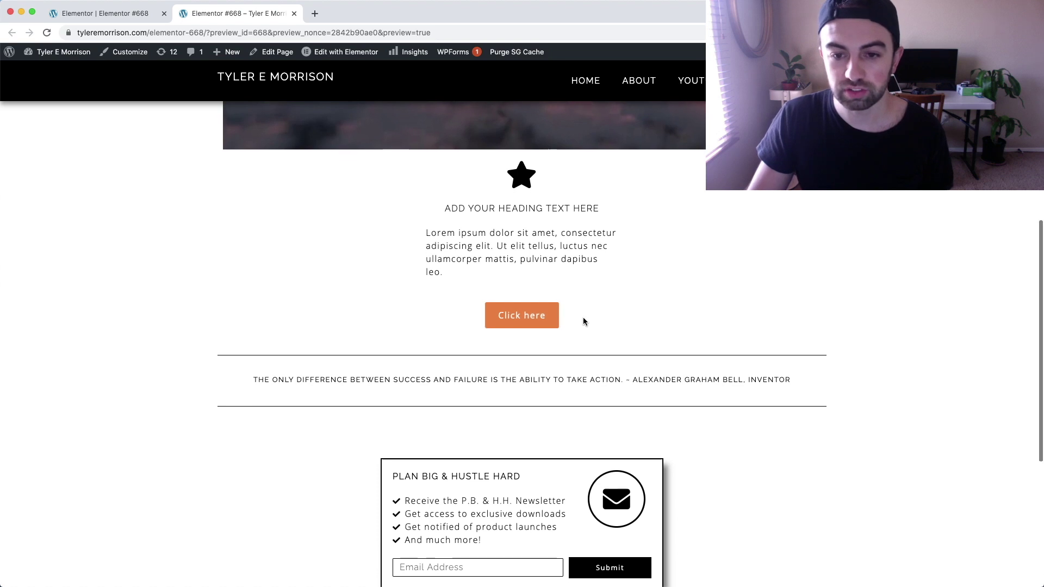
# Replay the scroll animation from the video down to compare when the icon, heading, text and button each reach the centre
pyautogui.scroll(10, 584, 320)
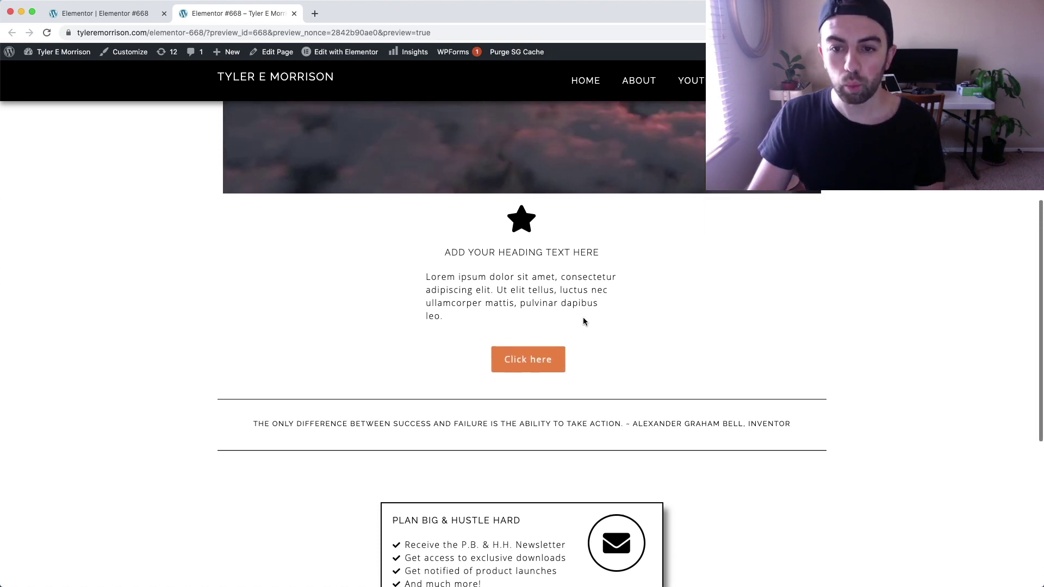
pyautogui.scroll(2, 584, 322)
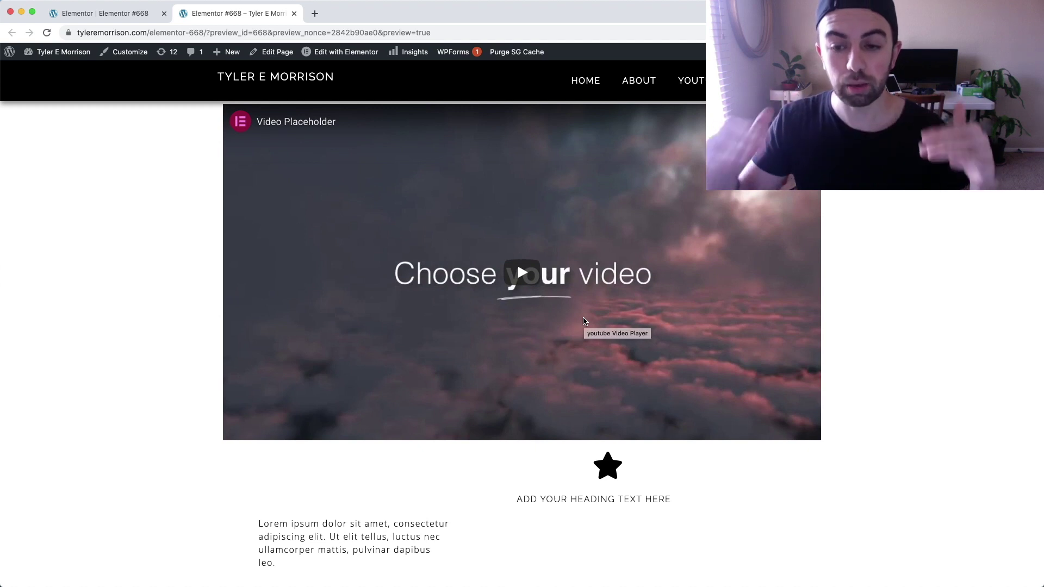
pyautogui.scroll(-5, 584, 321)
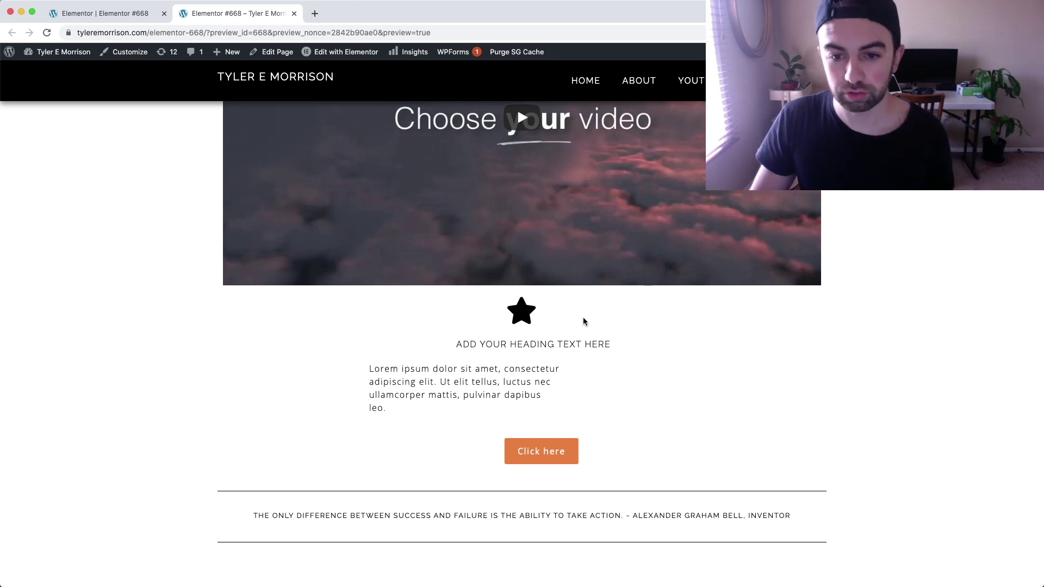
pyautogui.scroll(-1, 584, 320)
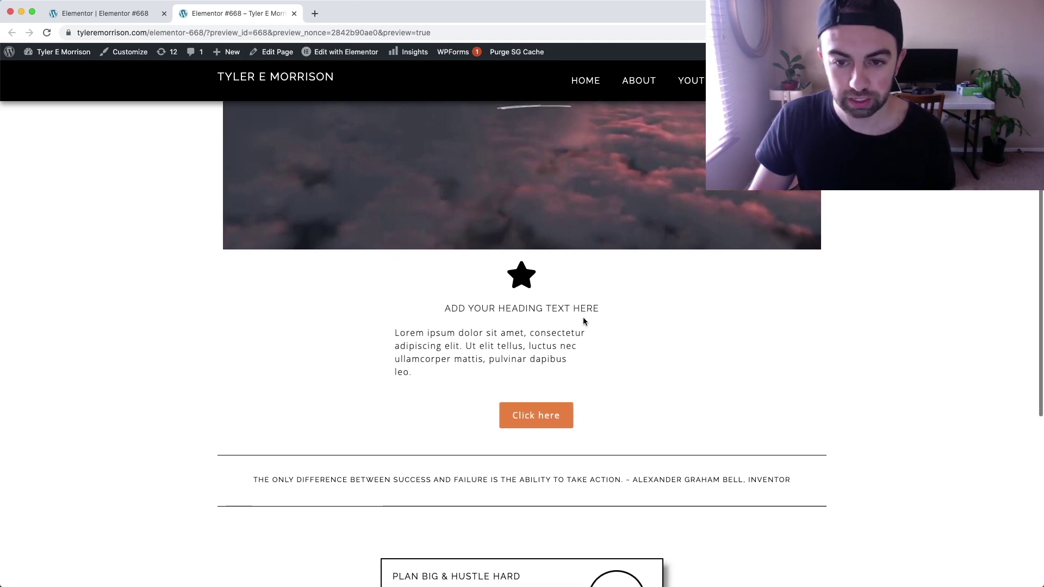
pyautogui.scroll(-1, 583, 321)
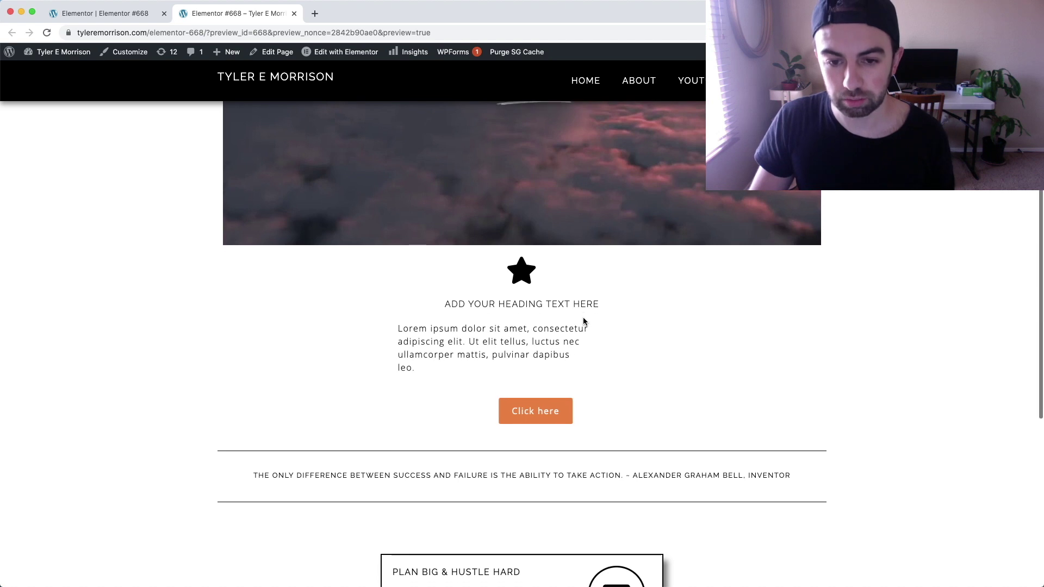
pyautogui.scroll(-1, 584, 320)
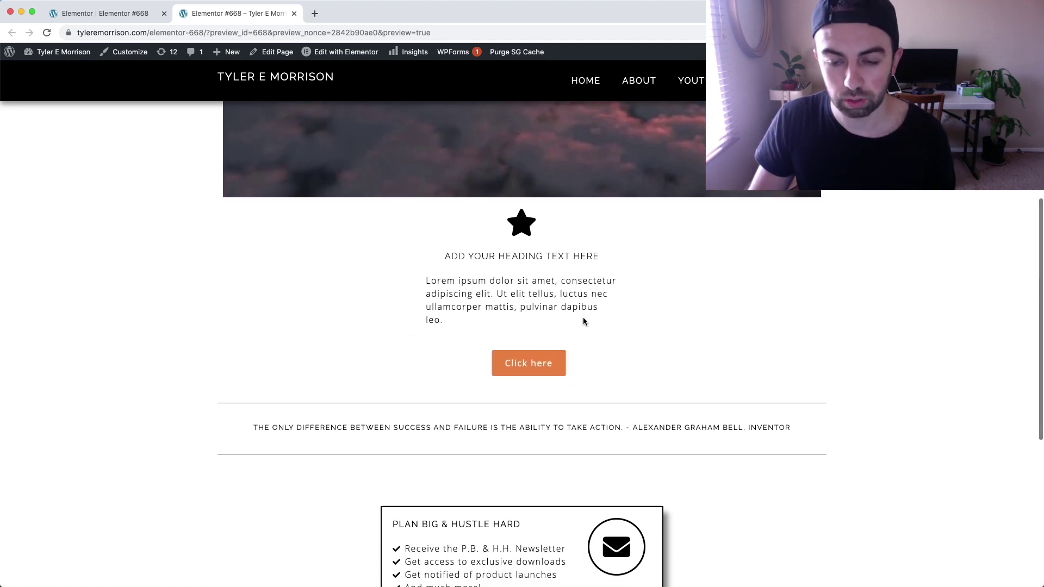
pyautogui.scroll(-1, 588, 315)
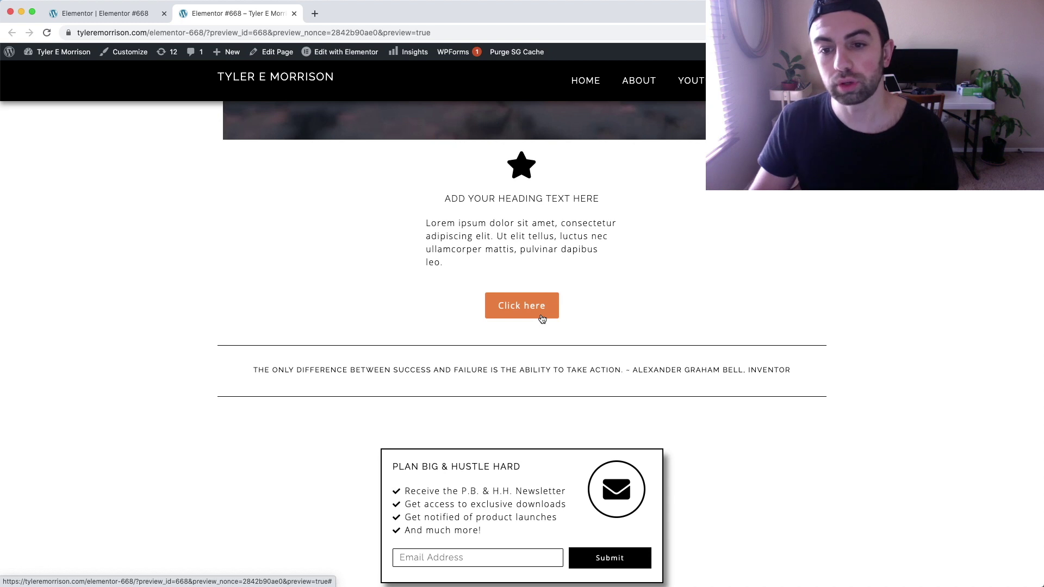
# Return to the Elementor editor, set the Click here button's Horizontal Scroll viewport to 0% to 40%, and check its motion on the canvas
pyautogui.click(125, 13)
pyautogui.click(144, 206)
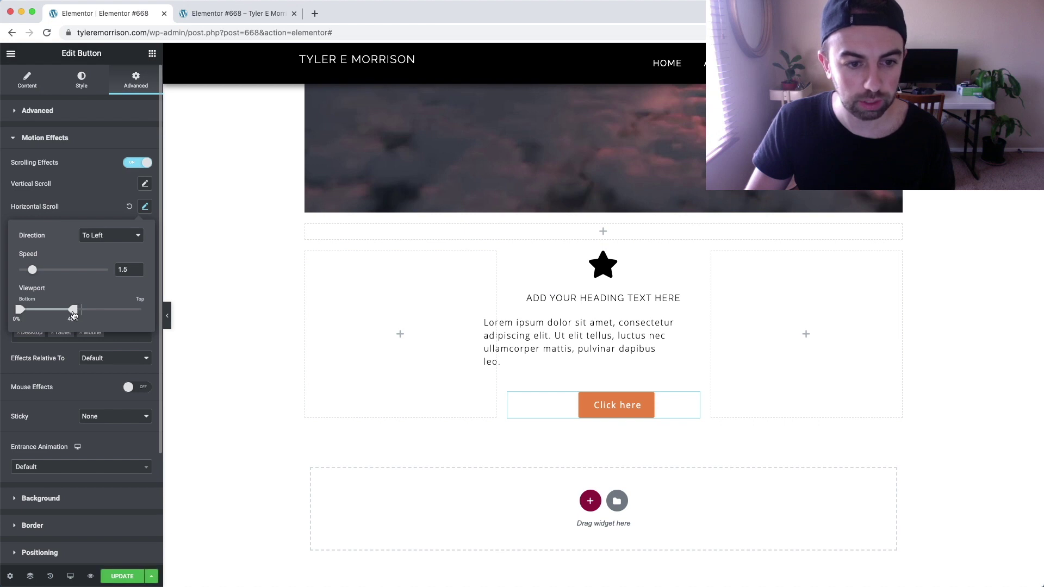
pyautogui.scroll(5, 436, 311)
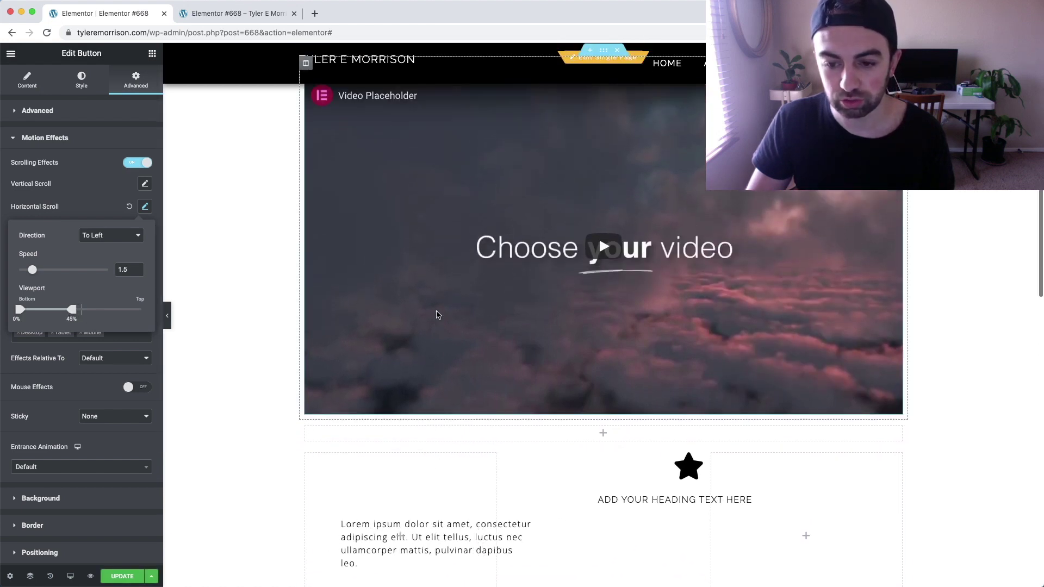
pyautogui.scroll(-2, 436, 311)
pyautogui.scroll(-3, 437, 311)
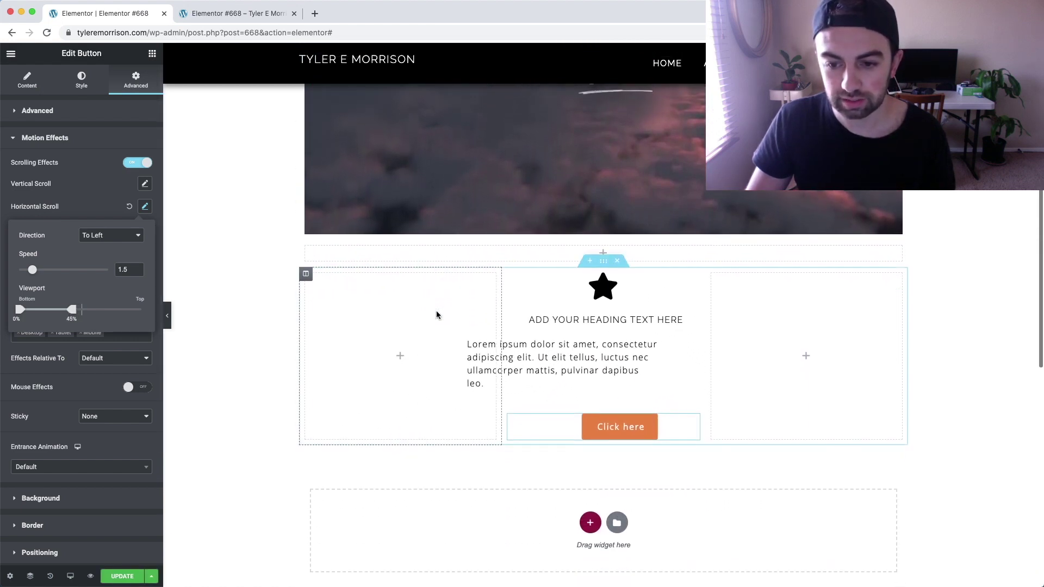
pyautogui.scroll(-2, 436, 311)
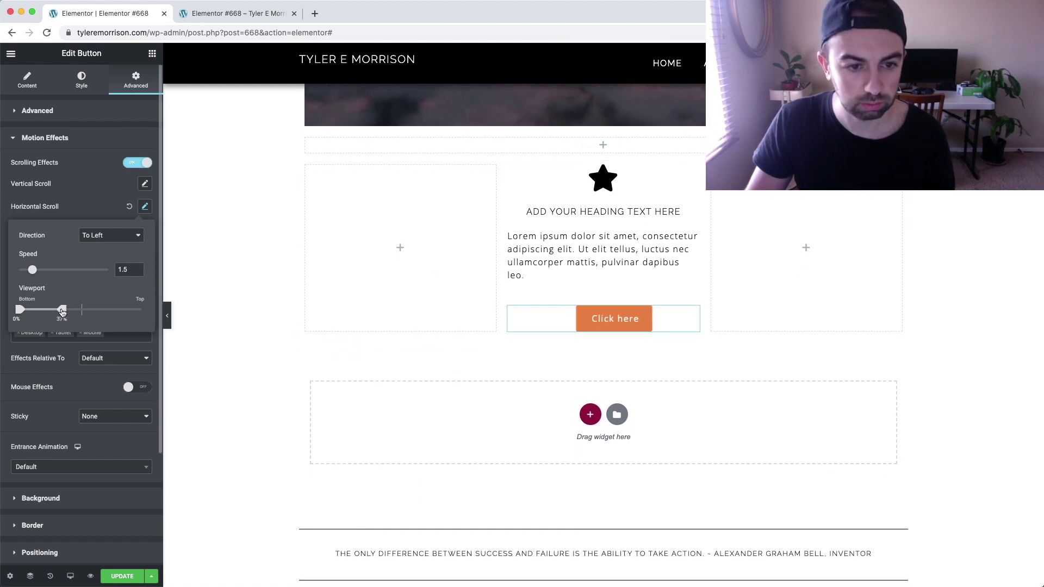
pyautogui.scroll(5, 440, 268)
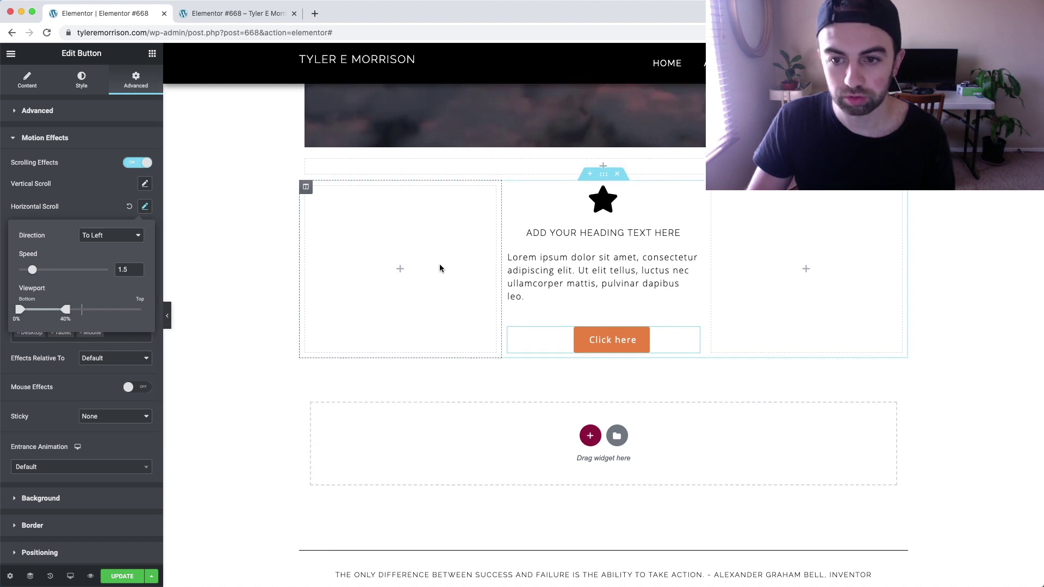
pyautogui.scroll(-2, 440, 269)
pyautogui.scroll(-2, 440, 269)
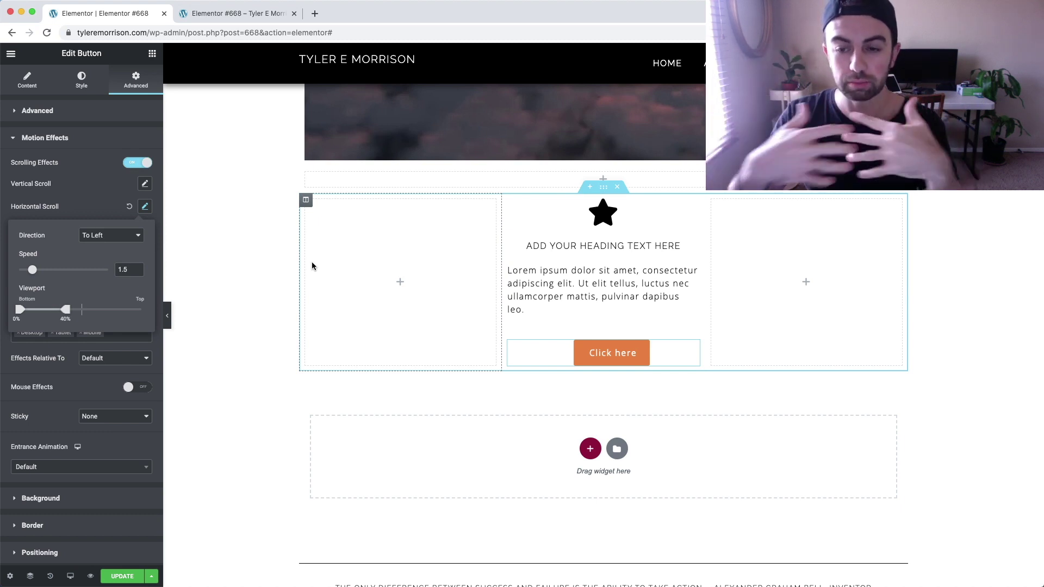
pyautogui.scroll(3, 475, 222)
pyautogui.scroll(-1, 462, 225)
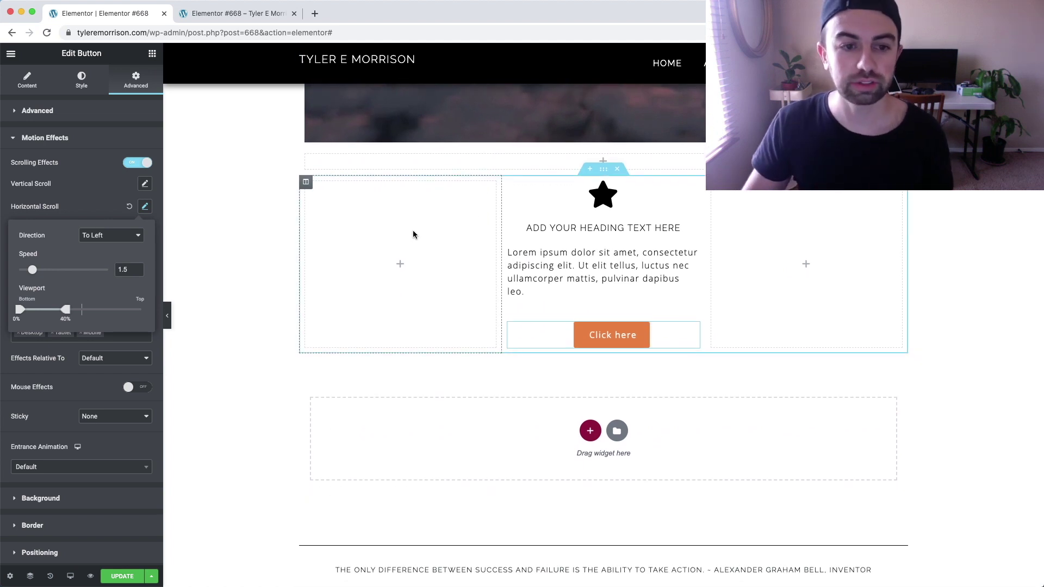